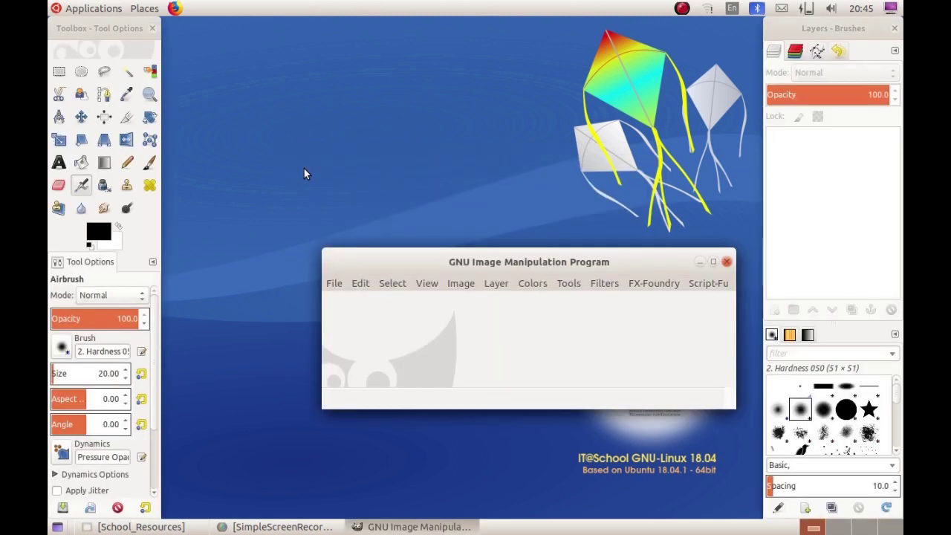
Maximize GIMP, float the Toolbox, and create a new image from the 1024×768 template.
{"action": "left_click", "coordinate": [713, 263]}
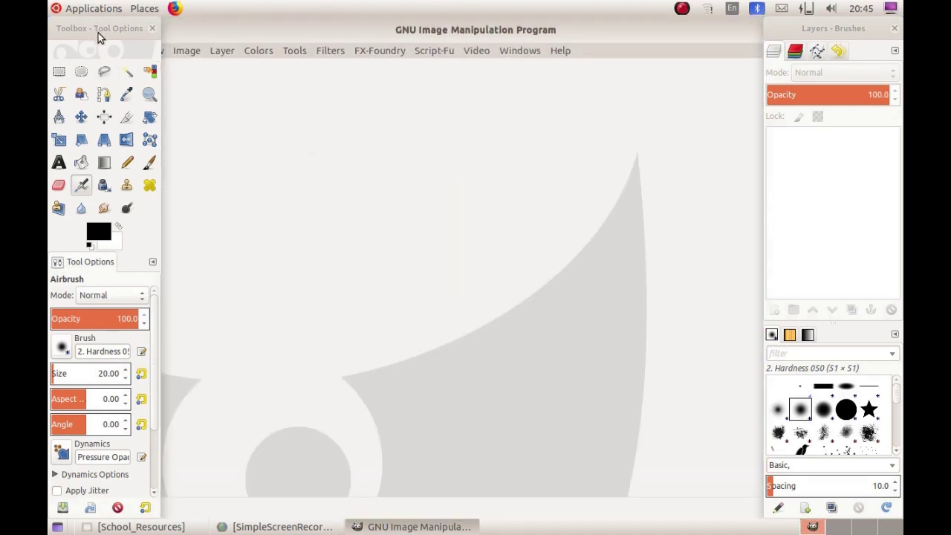
{"action": "left_click_drag", "start_coordinate": [97, 31], "coordinate": [136, 163]}
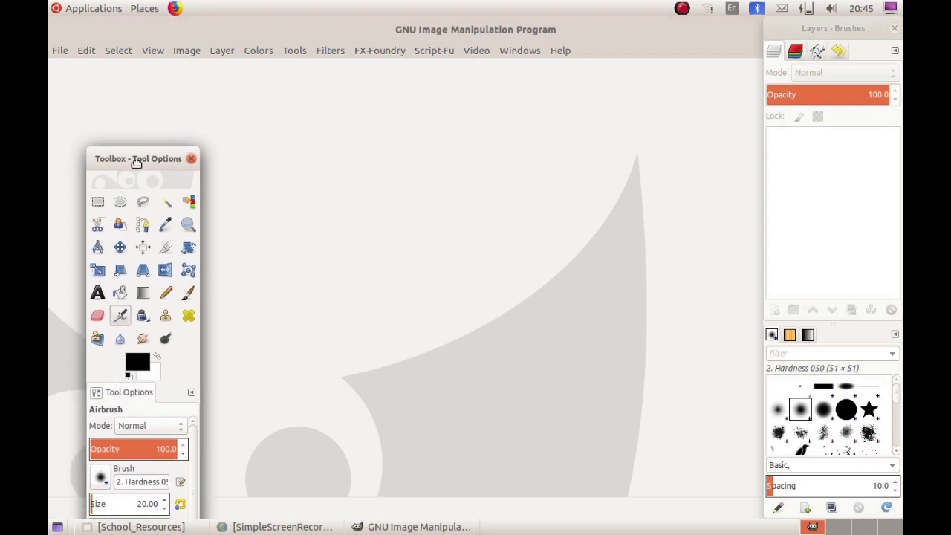
{"action": "left_click", "coordinate": [61, 52]}
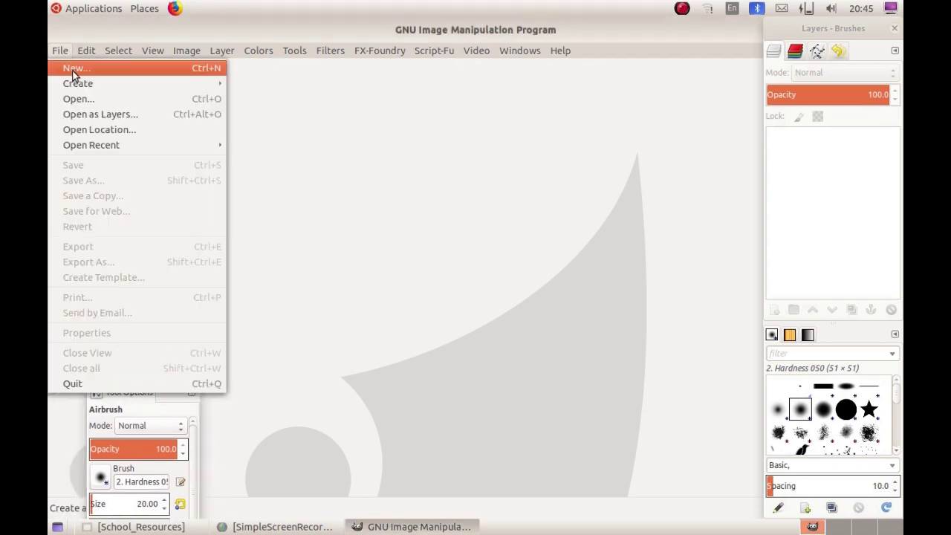
{"action": "left_click", "coordinate": [74, 69]}
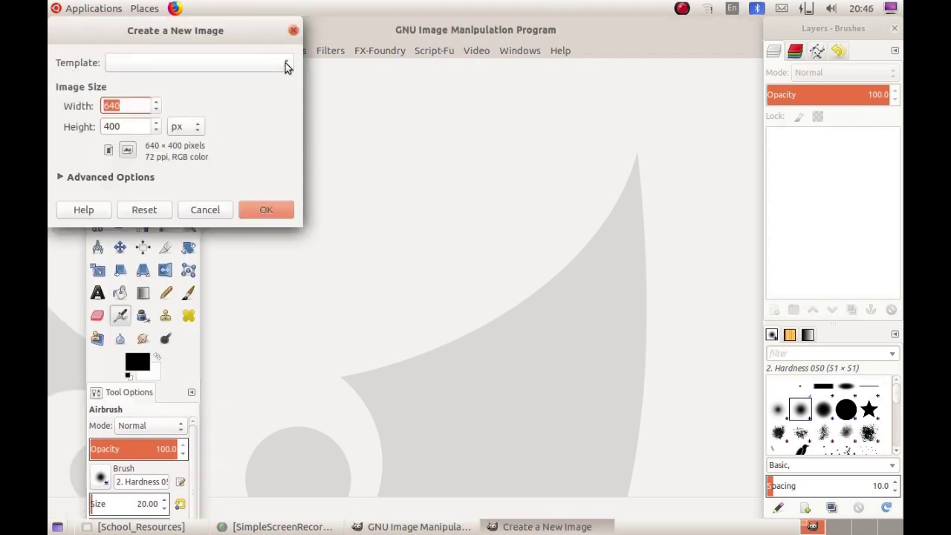
{"action": "left_click", "coordinate": [287, 65]}
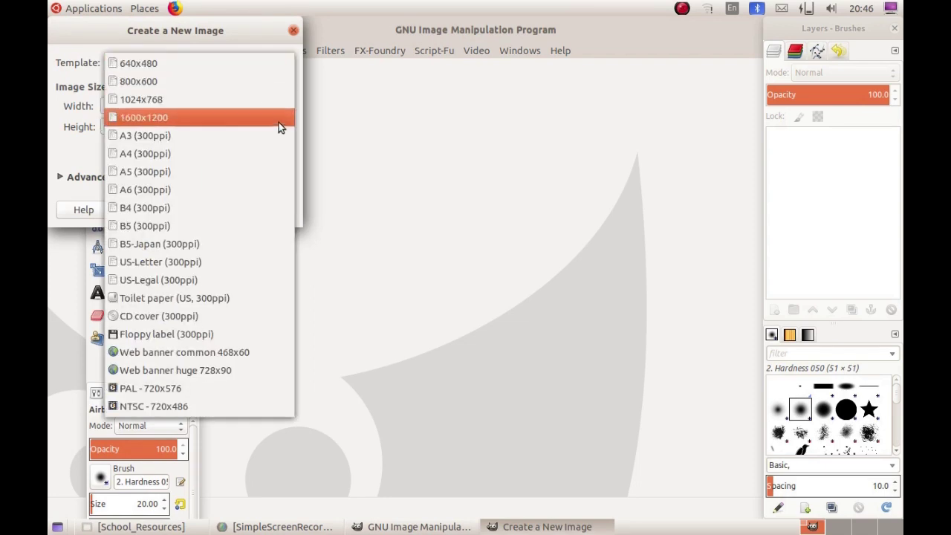
{"action": "left_click", "coordinate": [277, 101]}
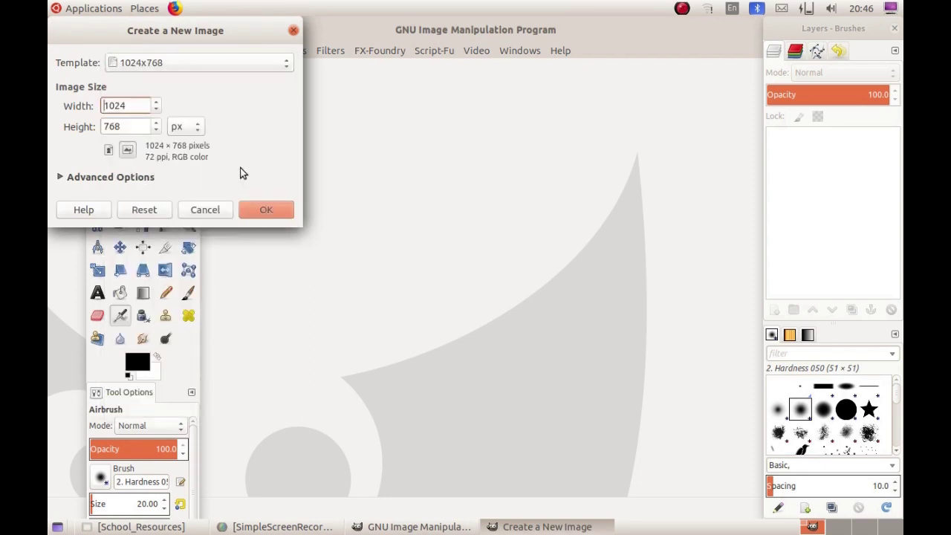
{"action": "left_click", "coordinate": [265, 209]}
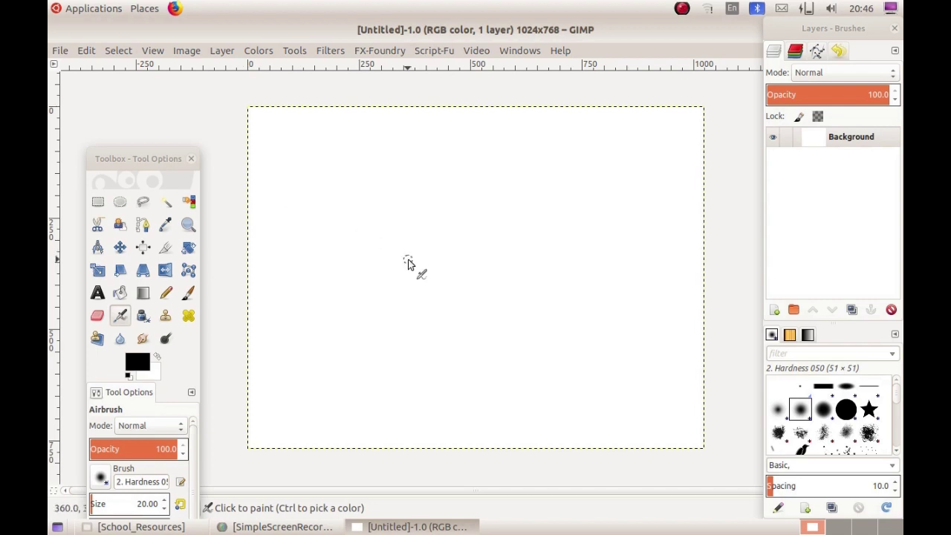
Set the background colour to red d52020.
{"action": "left_click", "coordinate": [143, 295]}
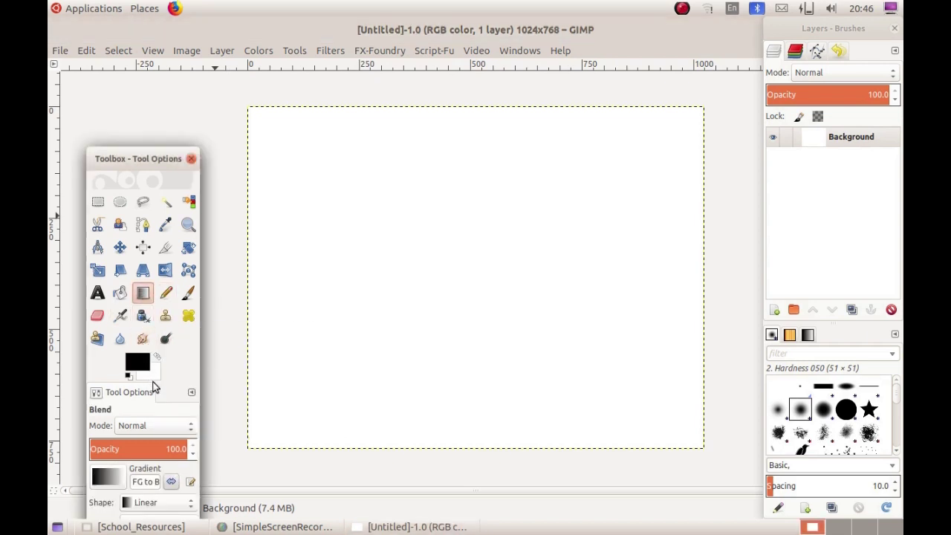
{"action": "left_click", "coordinate": [152, 377]}
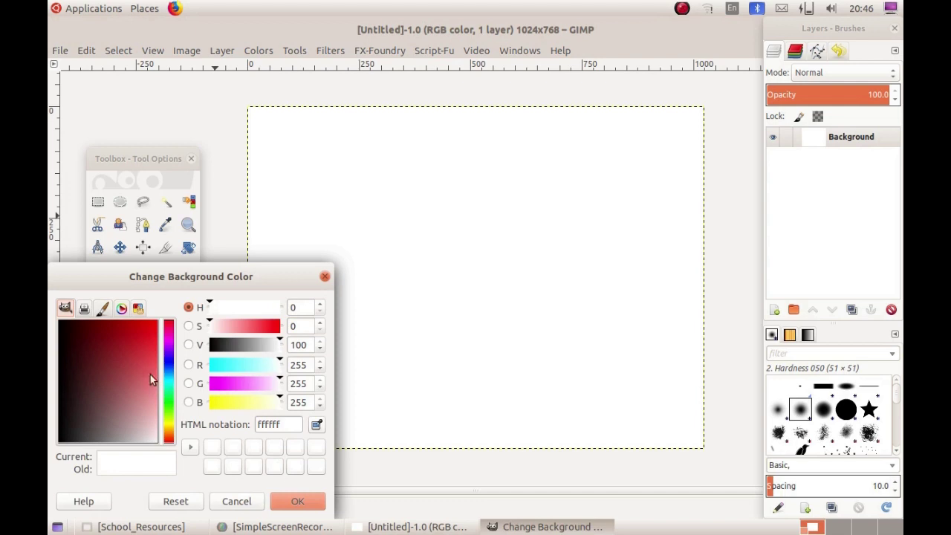
{"action": "left_click", "coordinate": [141, 338]}
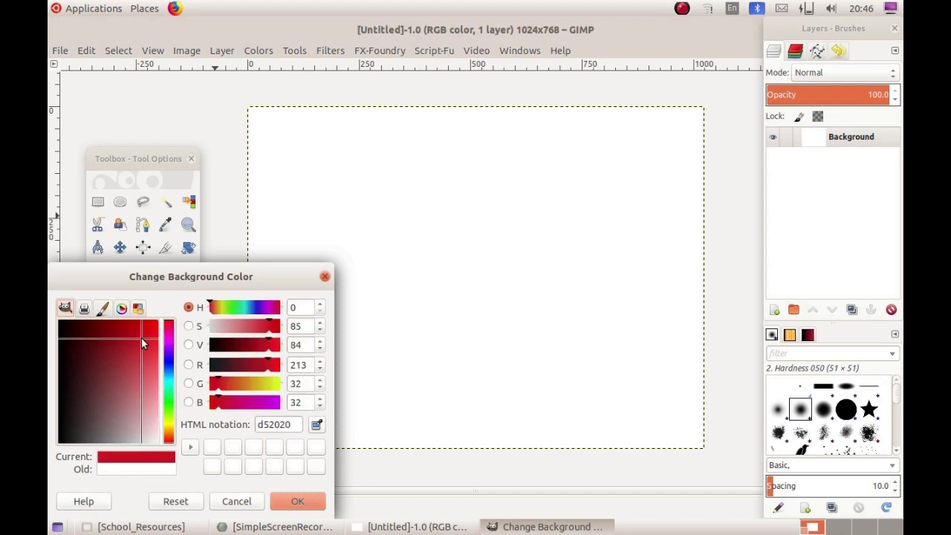
{"action": "left_click", "coordinate": [297, 501]}
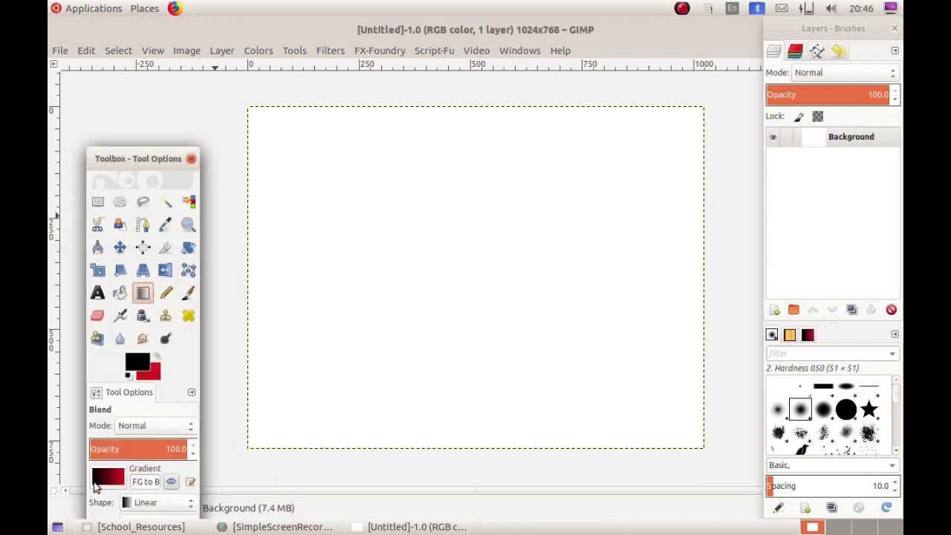
Bucket-fill the white canvas with the red background colour (BG color fill).
{"action": "left_click", "coordinate": [120, 295]}
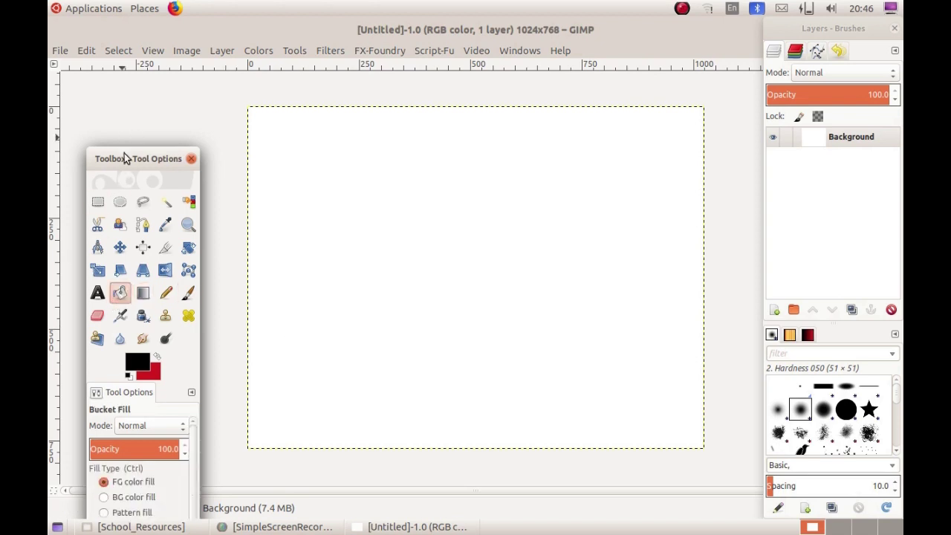
{"action": "left_click_drag", "start_coordinate": [125, 158], "coordinate": [112, 85]}
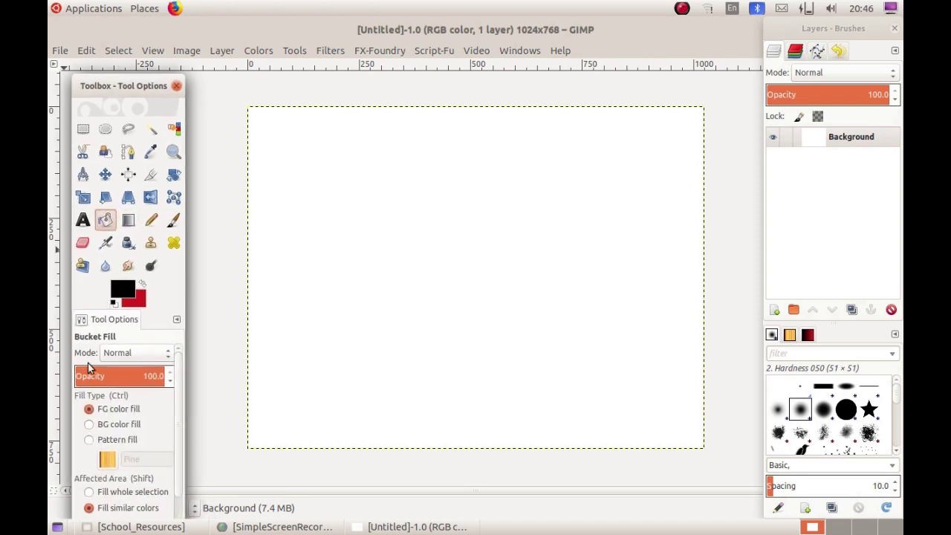
{"action": "left_click", "coordinate": [90, 424]}
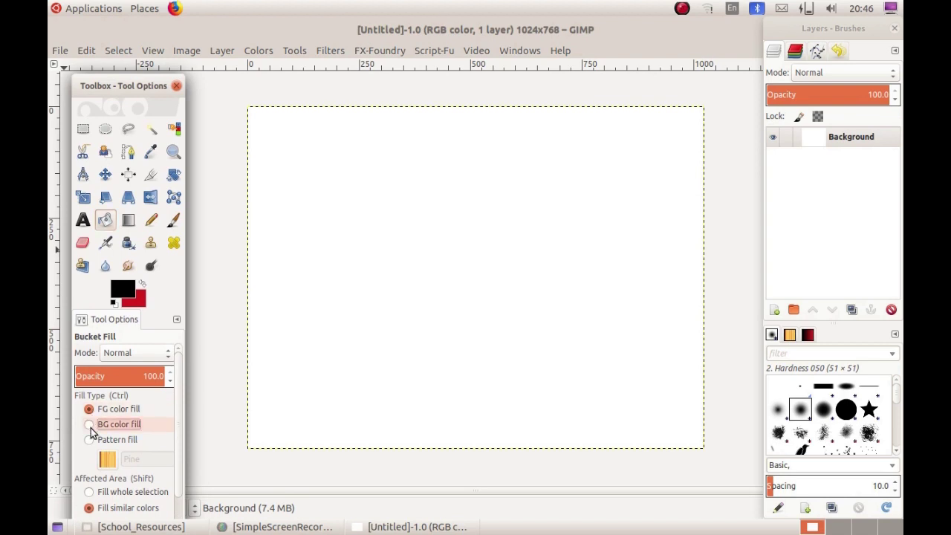
{"action": "left_click", "coordinate": [279, 304]}
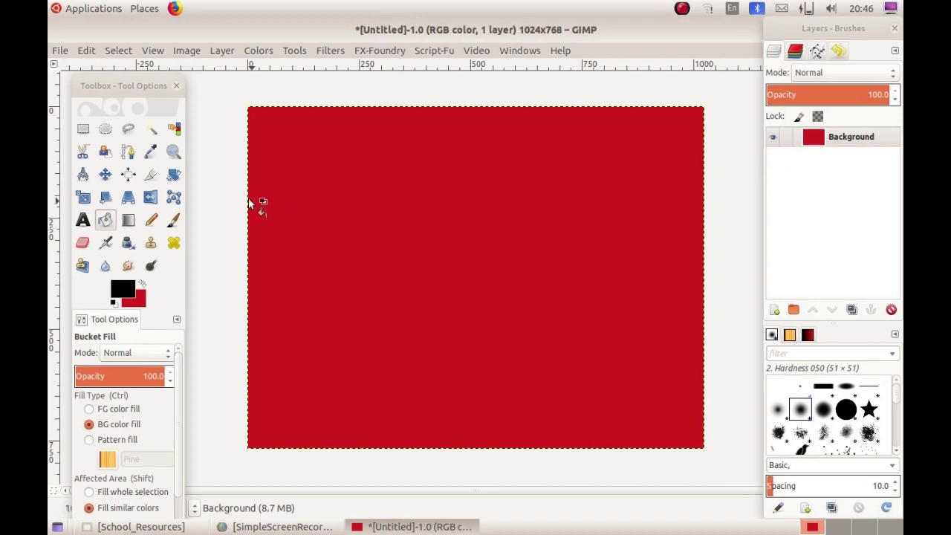
Open 7703.jpg from Desktop > Standard_9 > Presentation > Images after previewing several photos.
{"action": "left_click", "coordinate": [61, 54]}
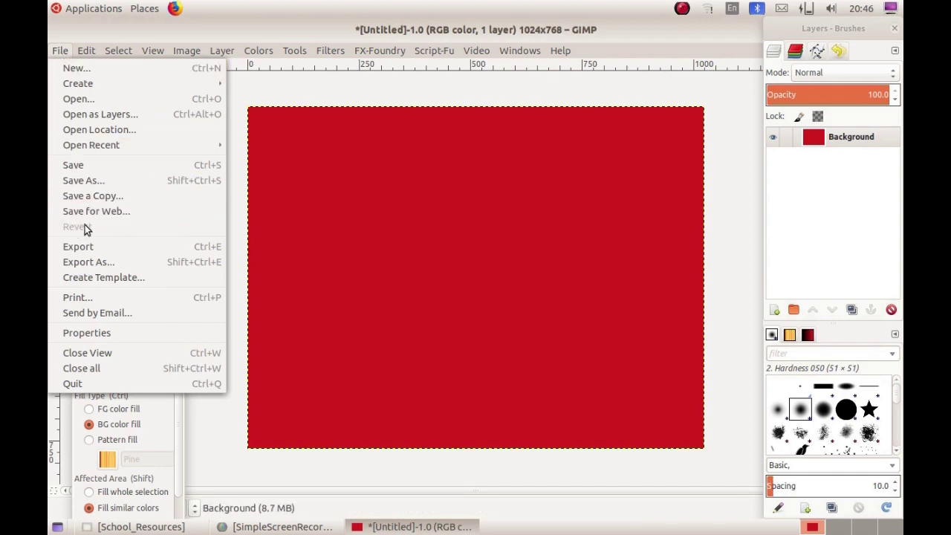
{"action": "left_click", "coordinate": [104, 105]}
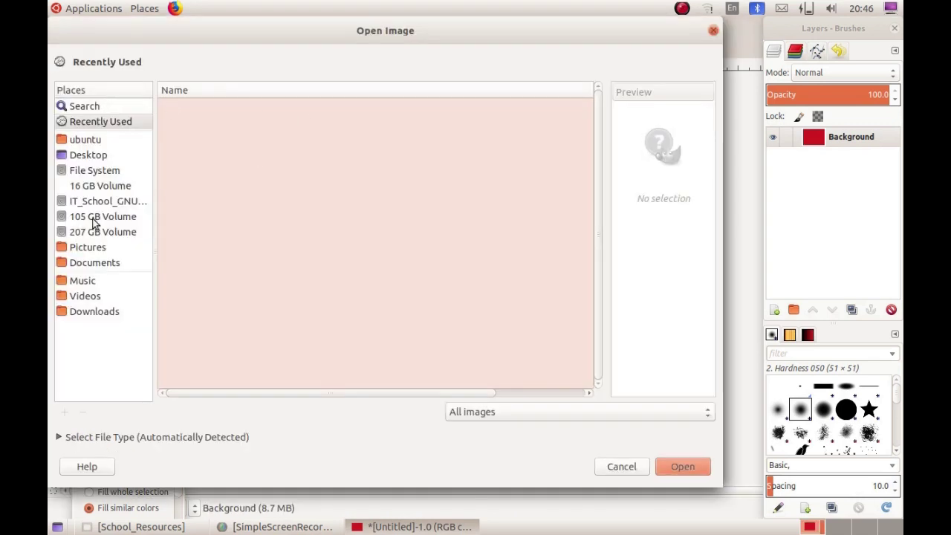
{"action": "left_click", "coordinate": [87, 156]}
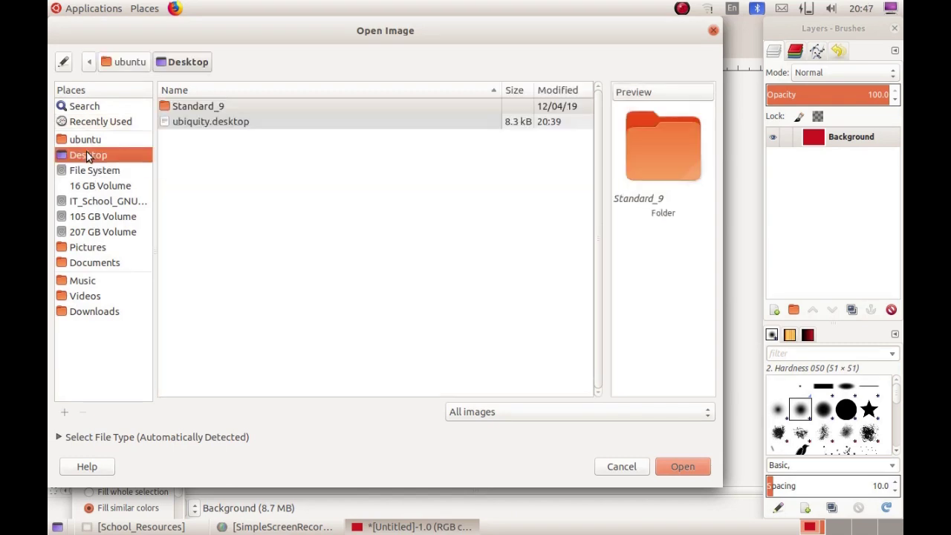
{"action": "double_click", "coordinate": [178, 107]}
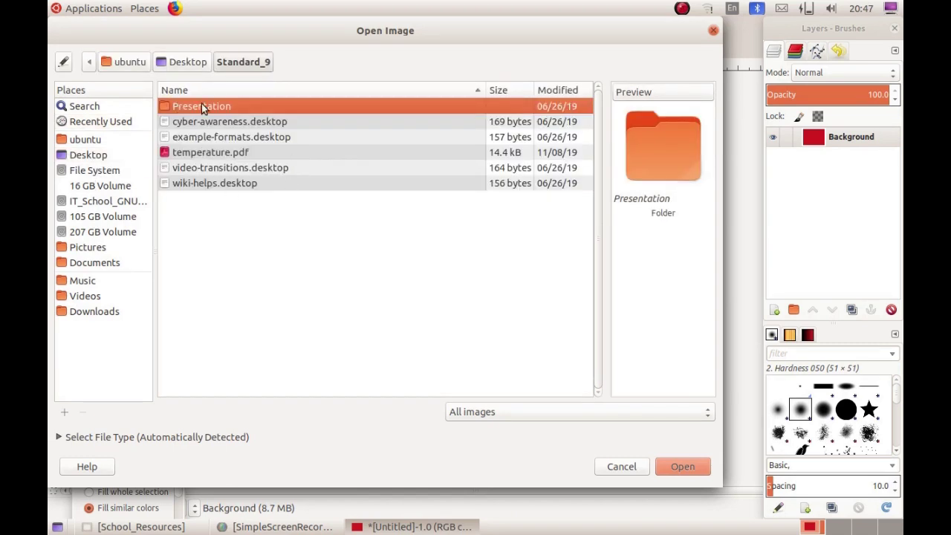
{"action": "double_click", "coordinate": [203, 107]}
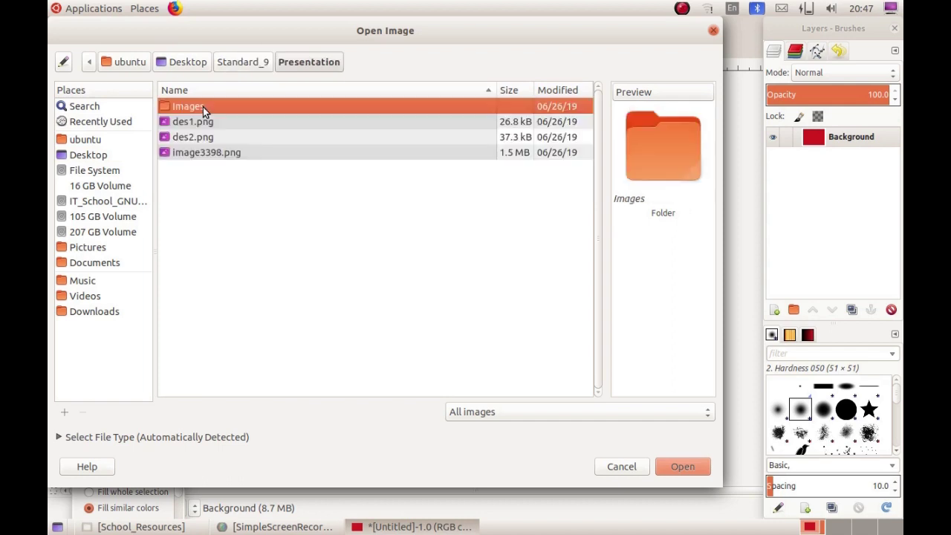
{"action": "double_click", "coordinate": [203, 107]}
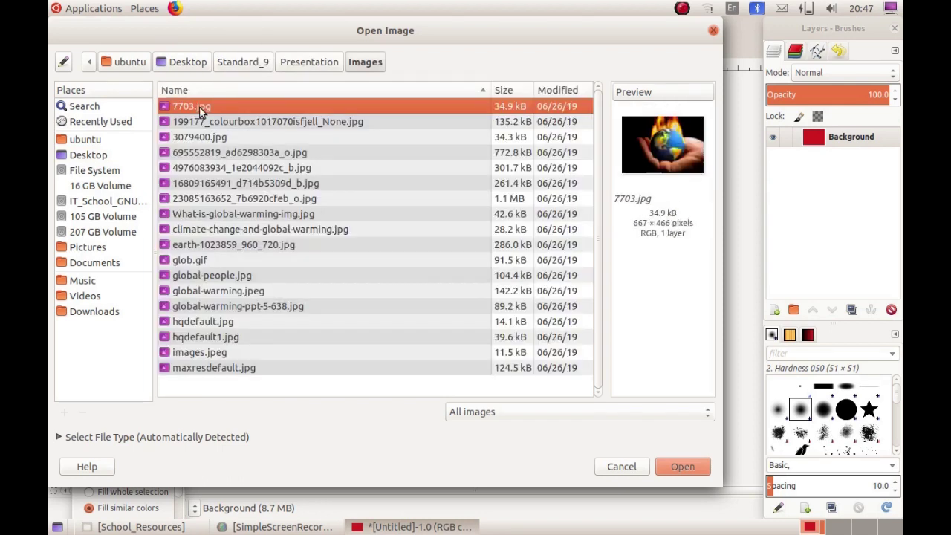
{"action": "left_click", "coordinate": [199, 151]}
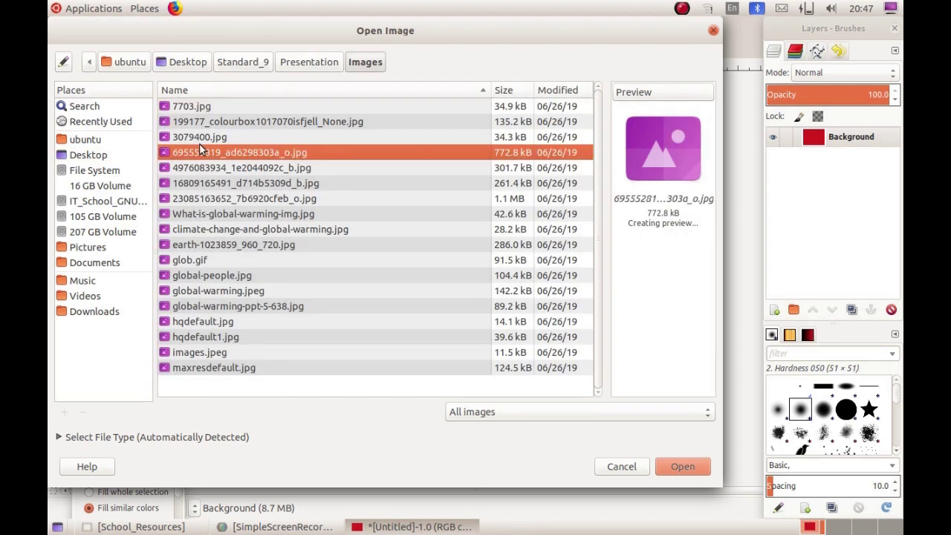
{"action": "left_click", "coordinate": [199, 182]}
{"action": "left_click", "coordinate": [196, 229]}
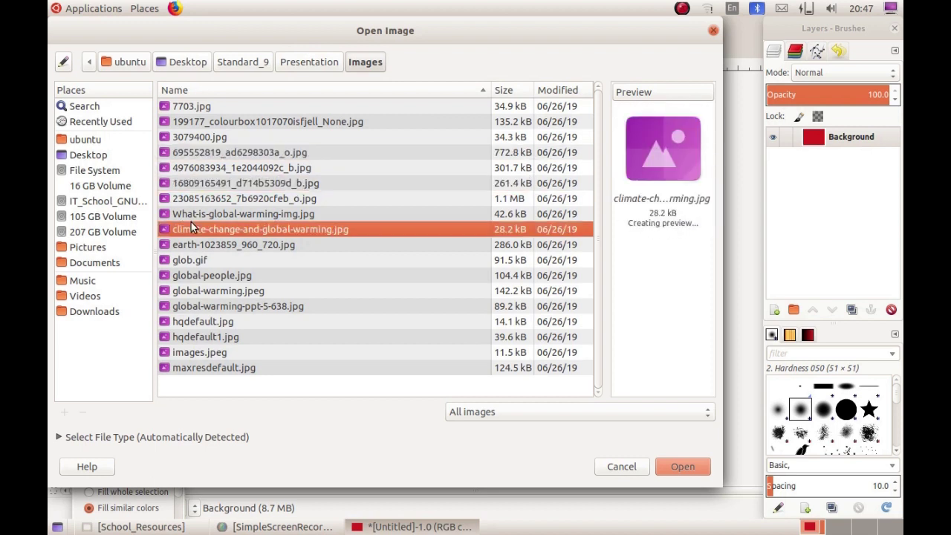
{"action": "left_click", "coordinate": [194, 123]}
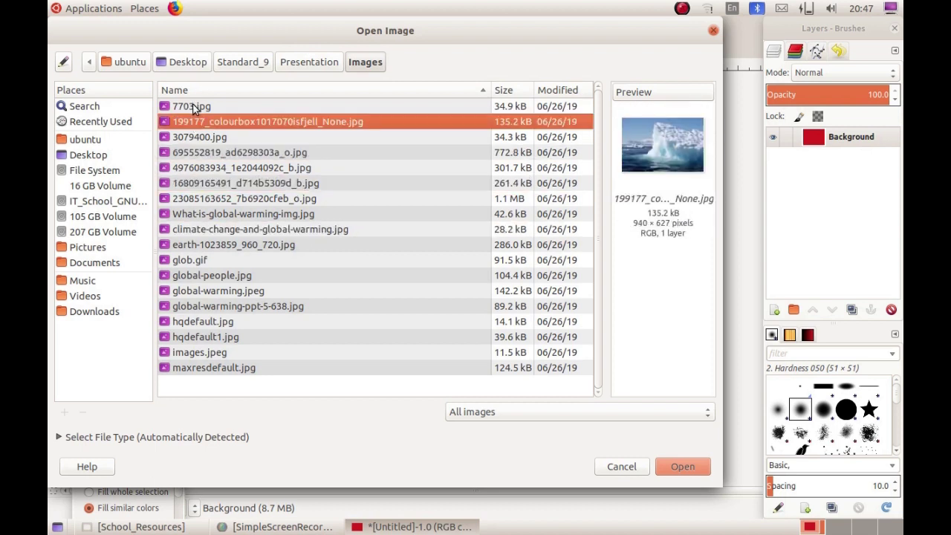
{"action": "left_click", "coordinate": [193, 106]}
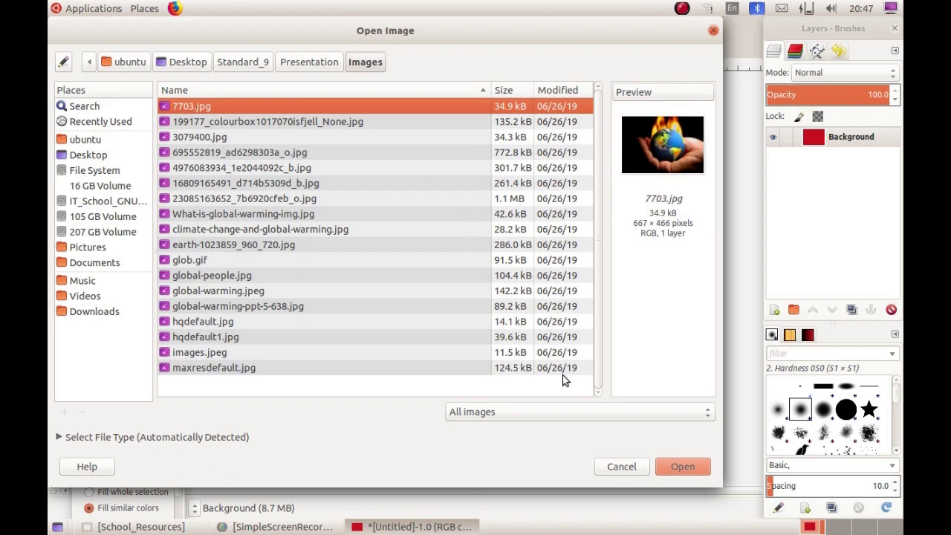
{"action": "left_click", "coordinate": [660, 474]}
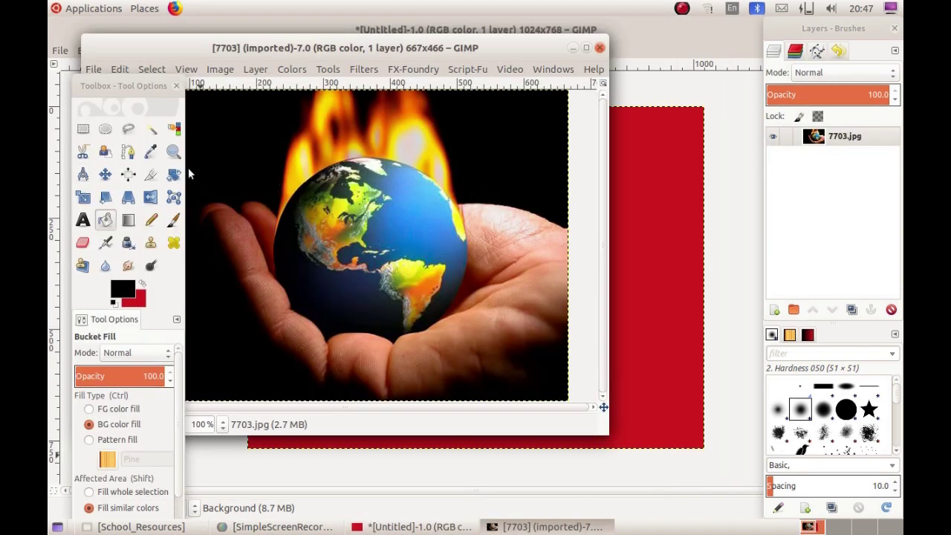
With the Paths tool, start a path up the globe's left edge and maximize the photo window.
{"action": "left_click", "coordinate": [129, 153]}
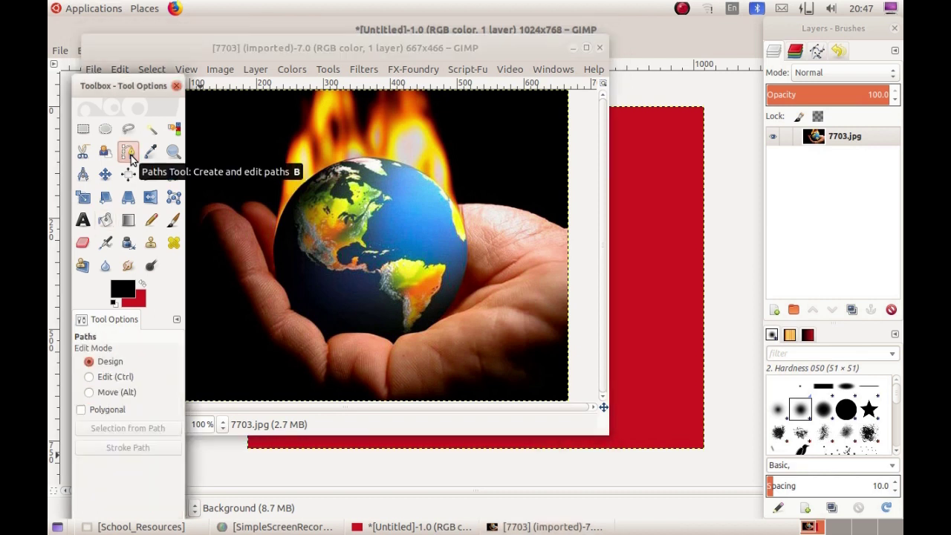
{"action": "left_click", "coordinate": [269, 243]}
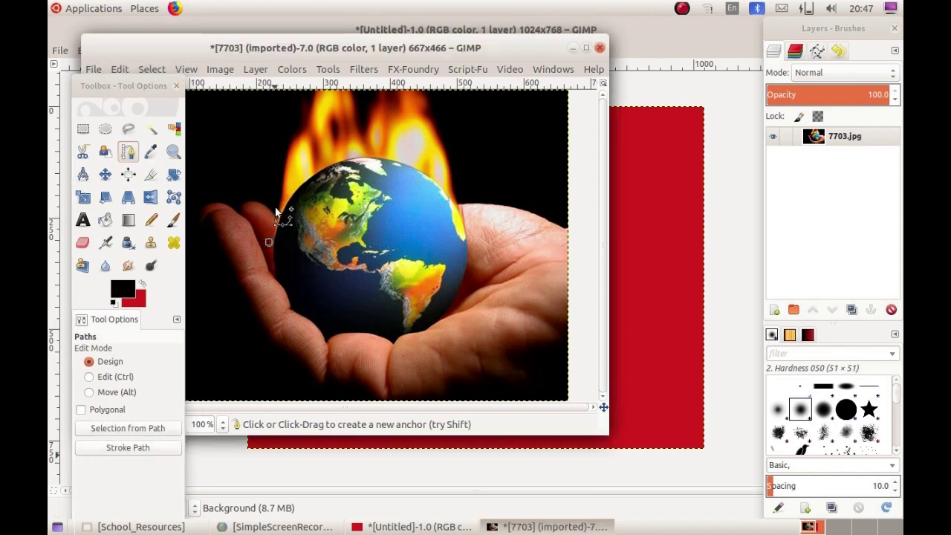
{"action": "left_click", "coordinate": [274, 208]}
{"action": "left_click", "coordinate": [278, 194]}
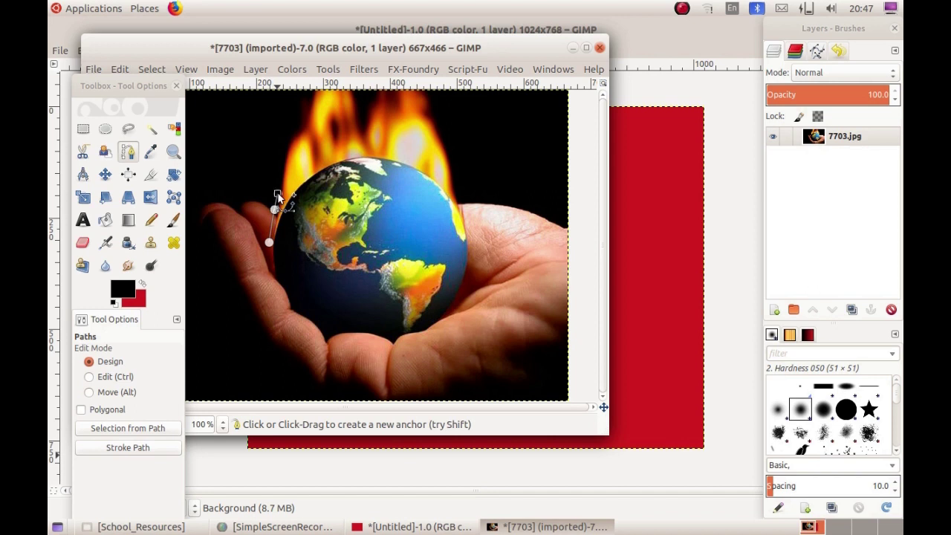
{"action": "left_click", "coordinate": [277, 152]}
{"action": "left_click", "coordinate": [292, 121]}
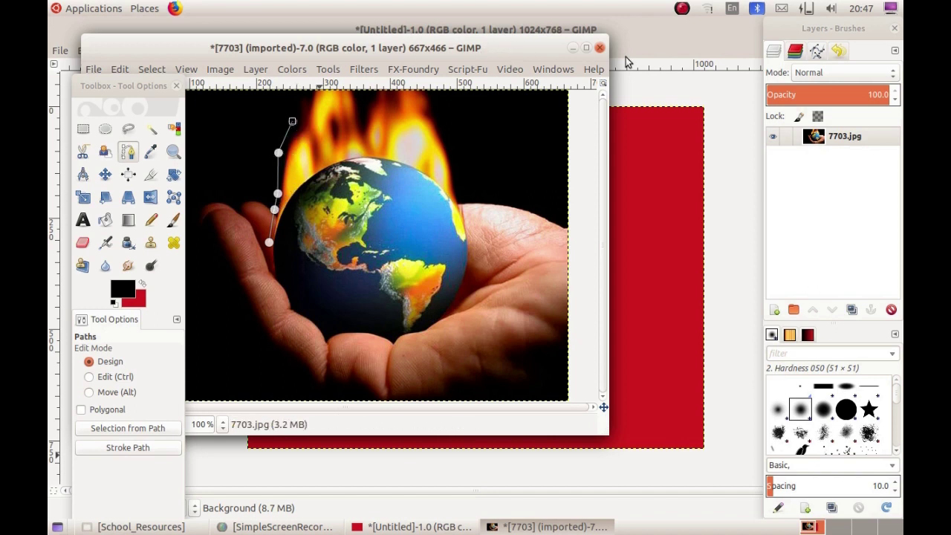
{"action": "left_click", "coordinate": [583, 49]}
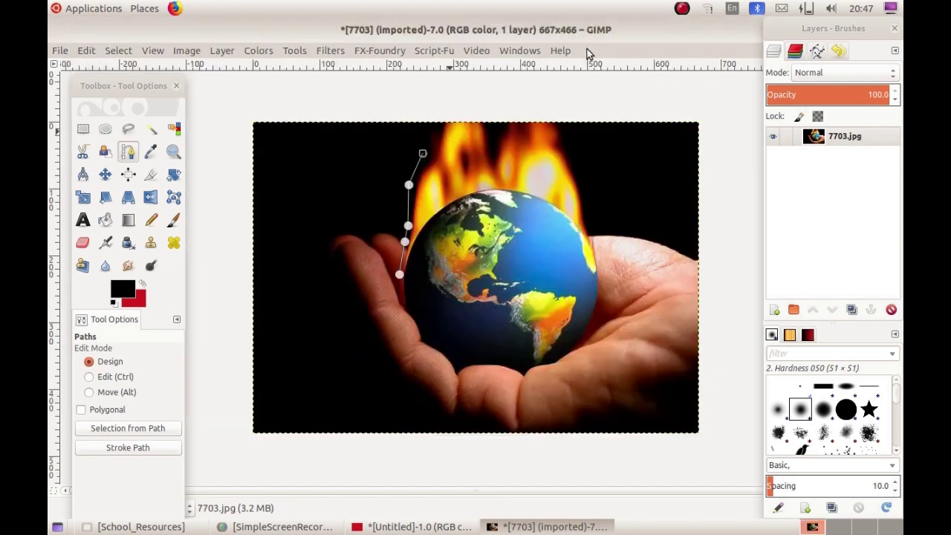
Trace the path across the left flames, down into the dip, and up the next flame.
{"action": "left_click", "coordinate": [436, 142]}
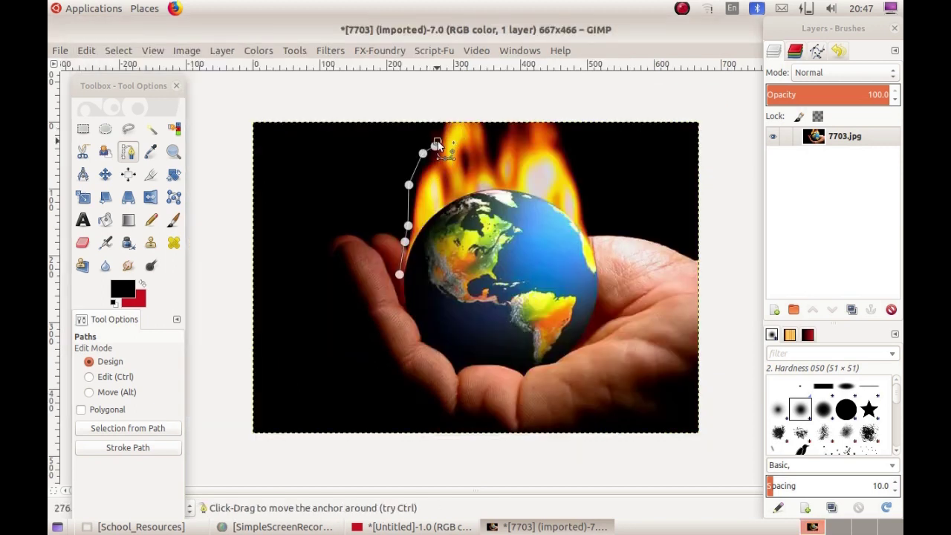
{"action": "left_click", "coordinate": [446, 124]}
{"action": "left_click", "coordinate": [475, 122]}
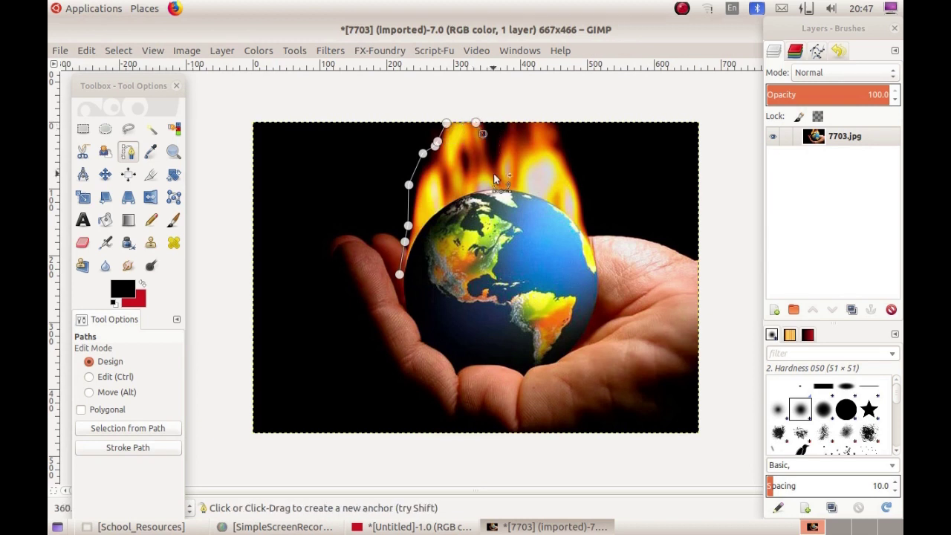
{"action": "left_click", "coordinate": [483, 134]}
{"action": "left_click", "coordinate": [485, 145]}
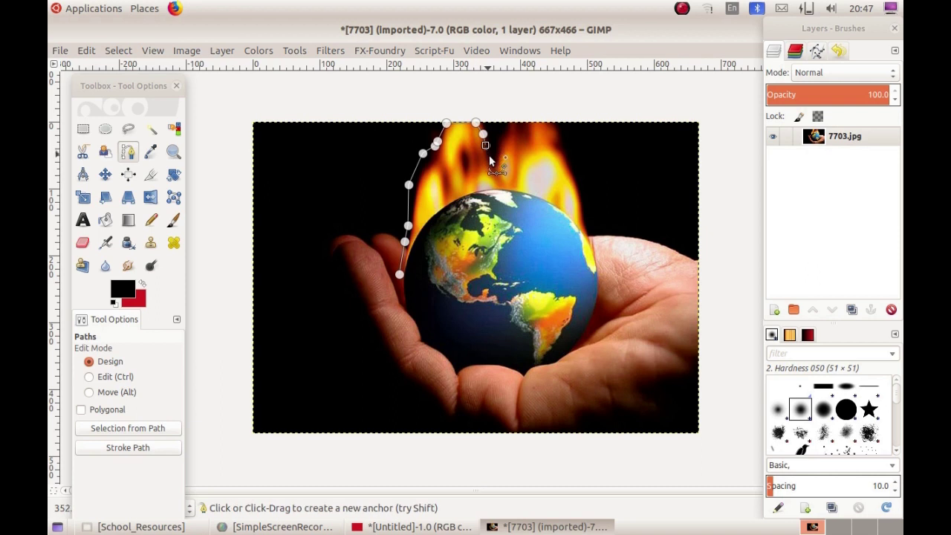
{"action": "left_click", "coordinate": [490, 159]}
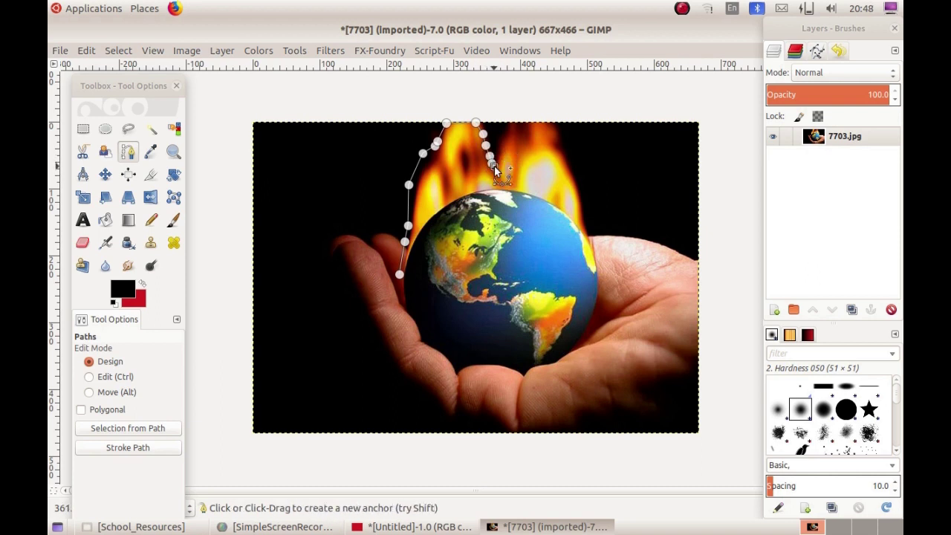
{"action": "left_click", "coordinate": [494, 166]}
{"action": "left_click", "coordinate": [507, 128]}
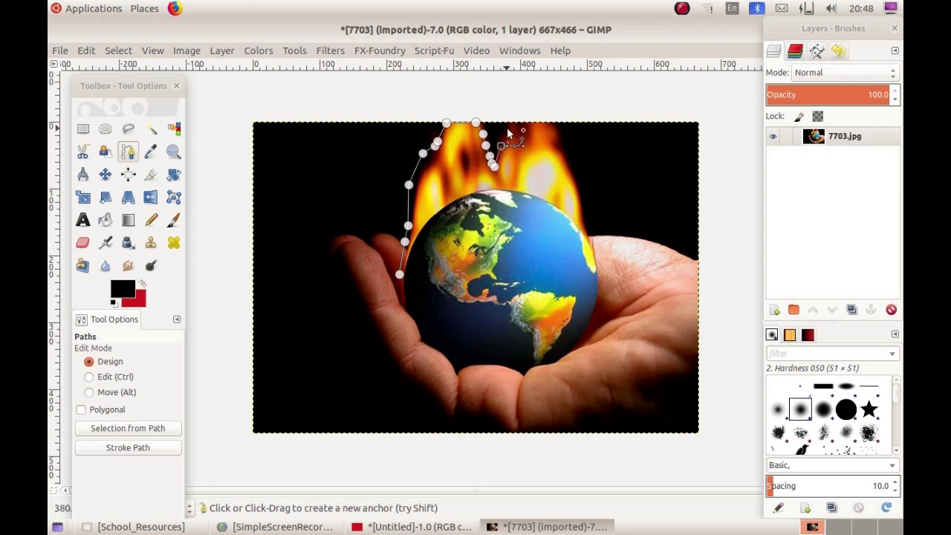
{"action": "left_click", "coordinate": [683, 10]}
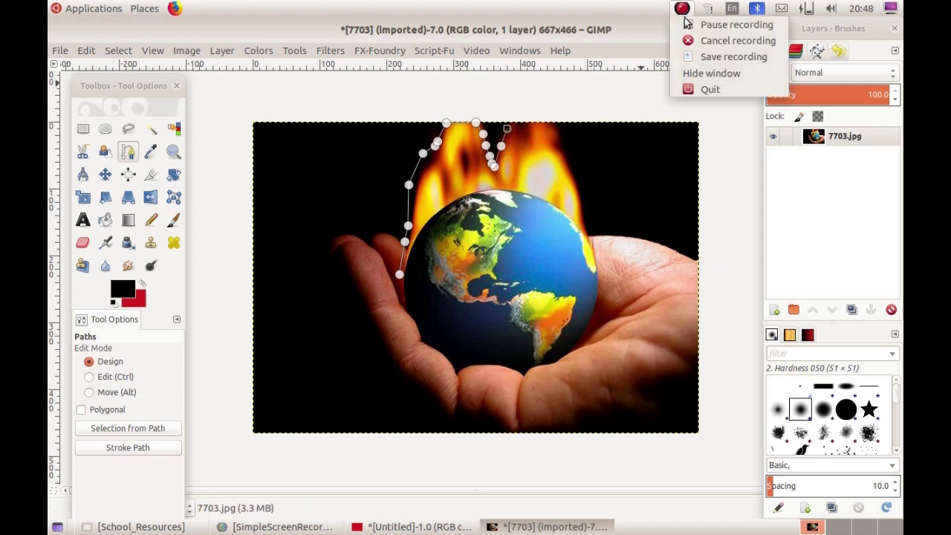
{"action": "key", "text": "Escape"}
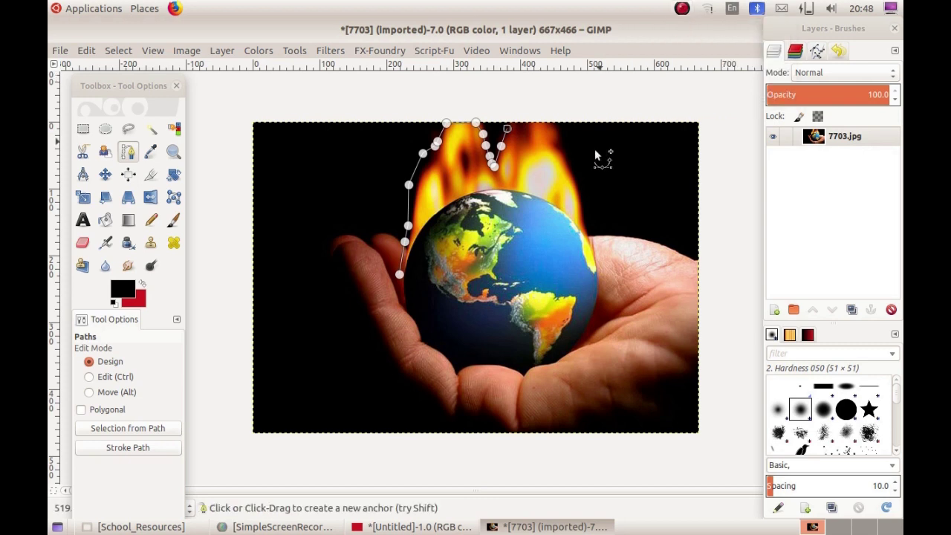
Trace the path along the right flame's top and down the globe's right side.
{"action": "left_click", "coordinate": [514, 121]}
{"action": "left_click", "coordinate": [527, 122]}
{"action": "left_click", "coordinate": [543, 124]}
{"action": "left_click", "coordinate": [554, 125]}
{"action": "left_click", "coordinate": [562, 148]}
{"action": "left_click", "coordinate": [564, 165]}
{"action": "left_click", "coordinate": [579, 182]}
{"action": "left_click", "coordinate": [579, 202]}
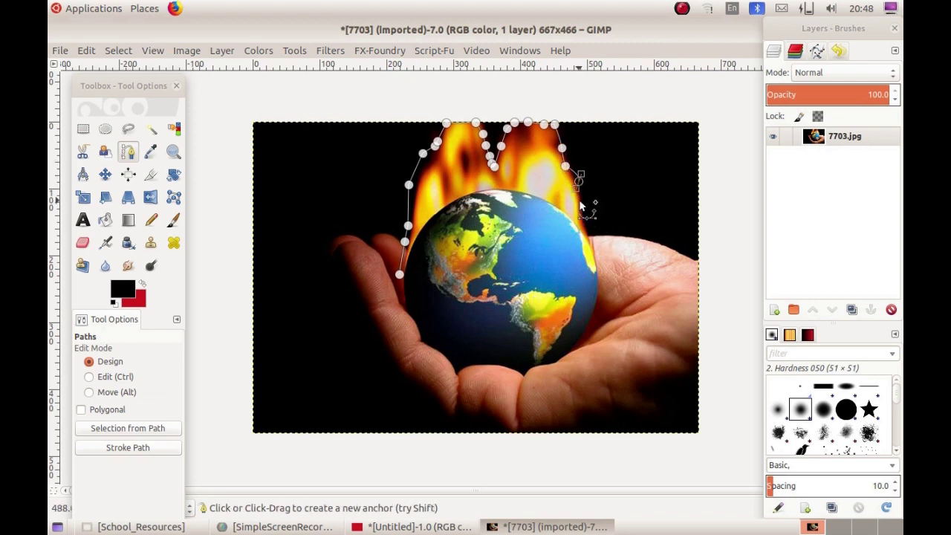
{"action": "left_click", "coordinate": [586, 216]}
{"action": "left_click", "coordinate": [593, 244]}
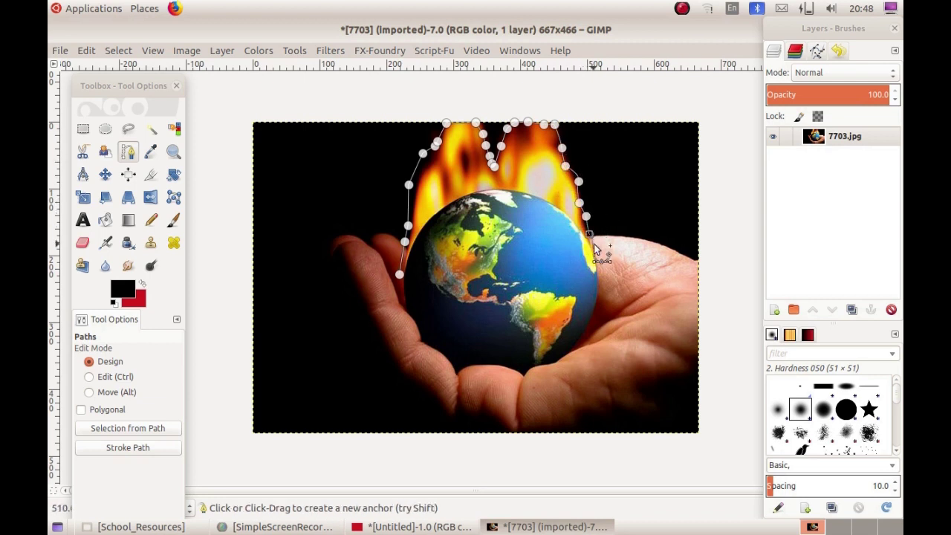
{"action": "left_click", "coordinate": [599, 266]}
{"action": "left_click", "coordinate": [593, 312]}
Trace along the globe's bottom and left side, close the path, and convert it to a selection.
{"action": "left_click", "coordinate": [579, 336]}
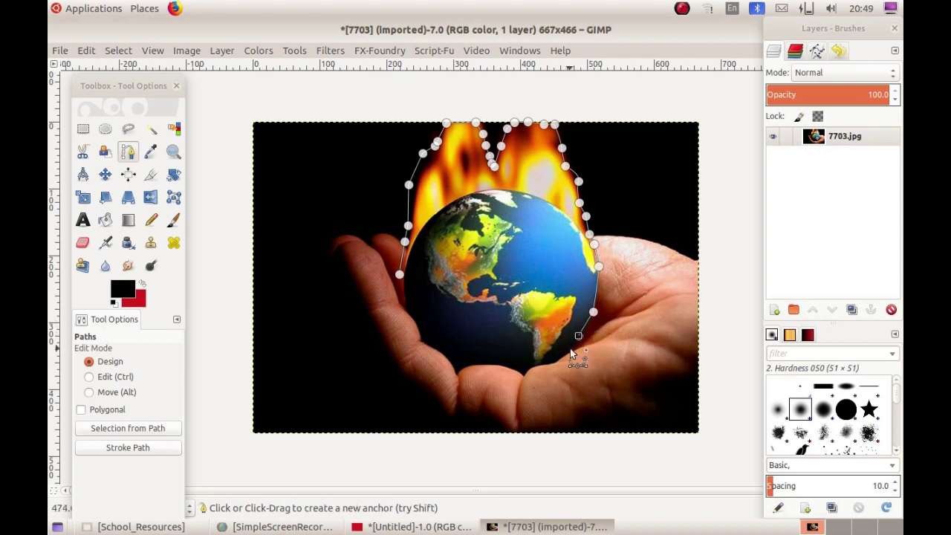
{"action": "left_click", "coordinate": [556, 357]}
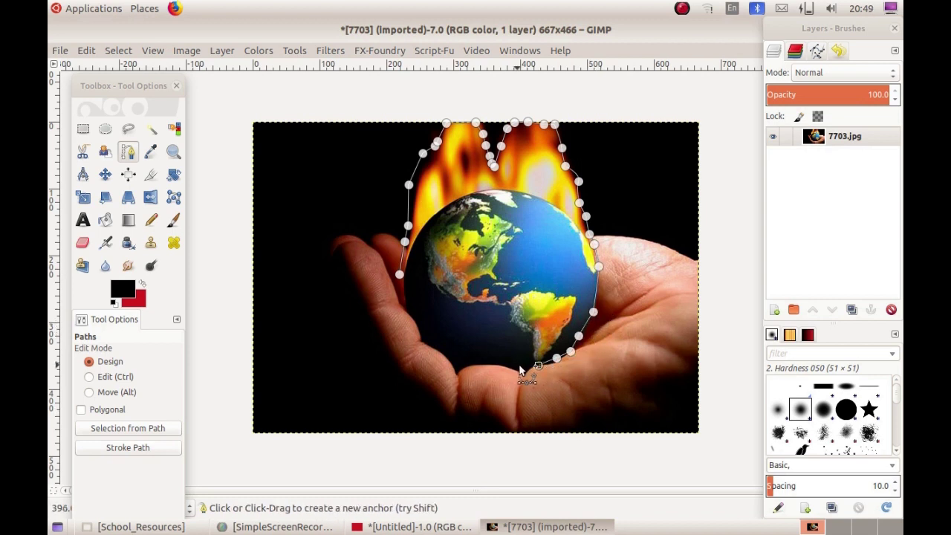
{"action": "left_click", "coordinate": [522, 366]}
{"action": "left_click", "coordinate": [503, 366]}
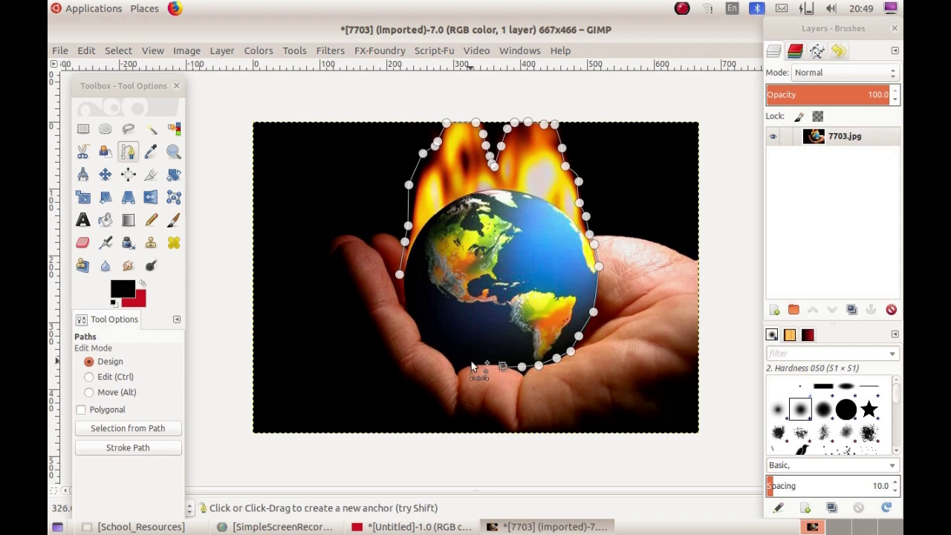
{"action": "left_click", "coordinate": [472, 361]}
{"action": "left_click", "coordinate": [452, 358]}
{"action": "left_click", "coordinate": [416, 319]}
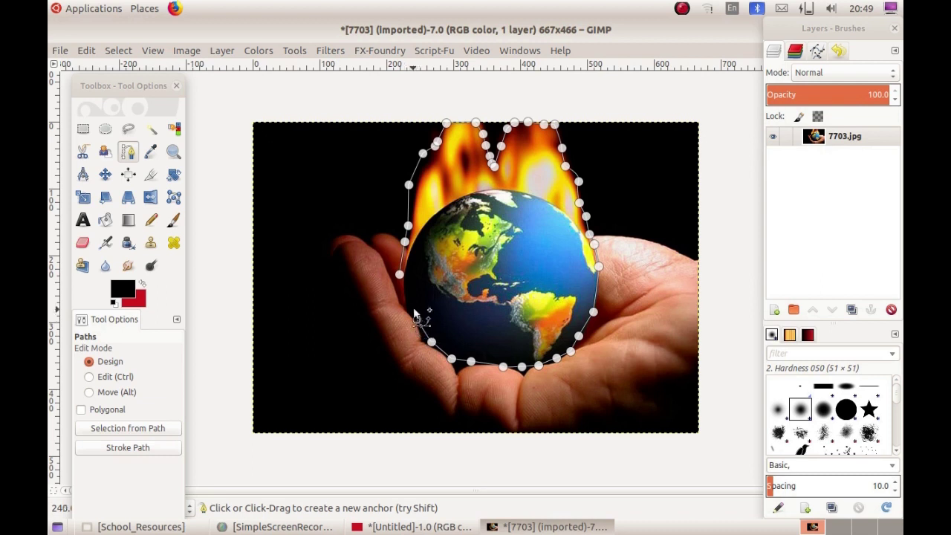
{"action": "left_click", "coordinate": [408, 300]}
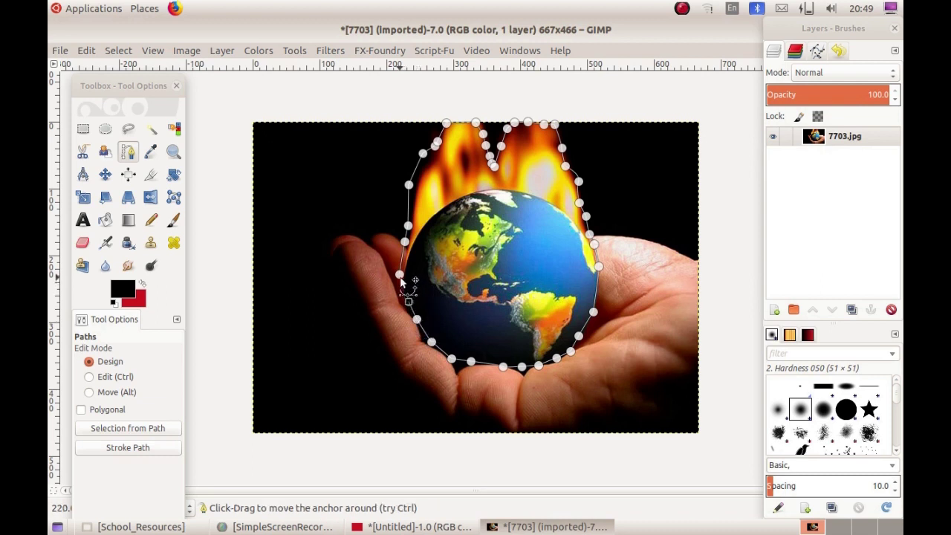
{"action": "left_click", "coordinate": [400, 276], "text": "ctrl"}
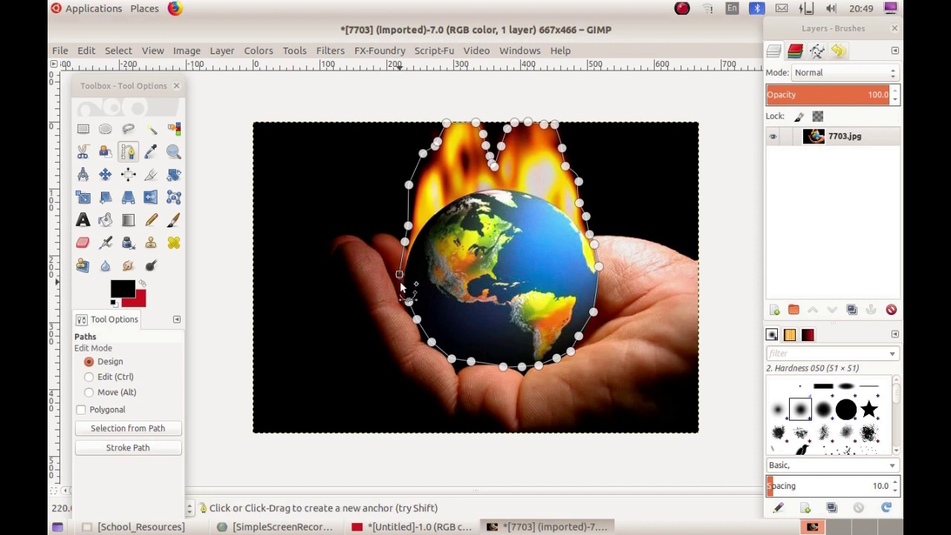
{"action": "key", "text": "ctrl"}
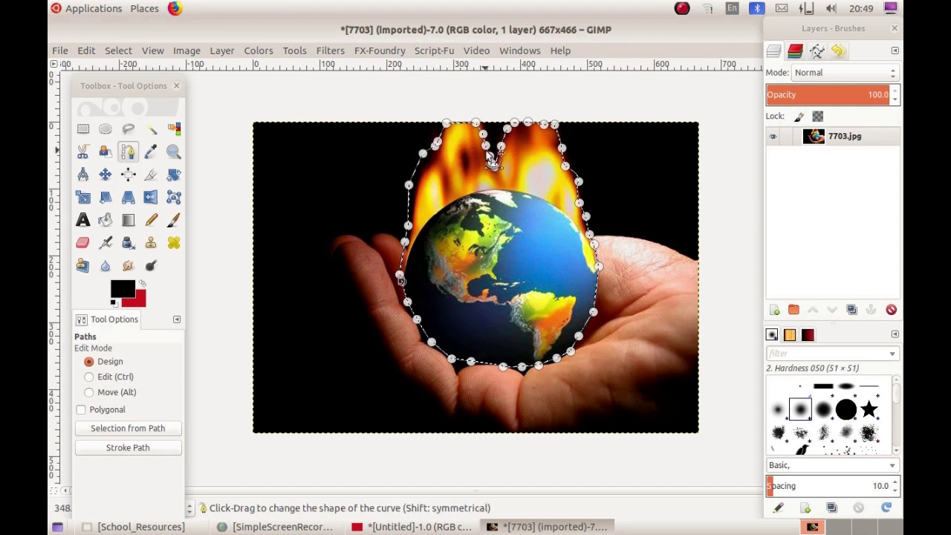
Copy the selected flaming globe and switch back to the red Untitled image.
{"action": "right_click", "coordinate": [443, 174]}
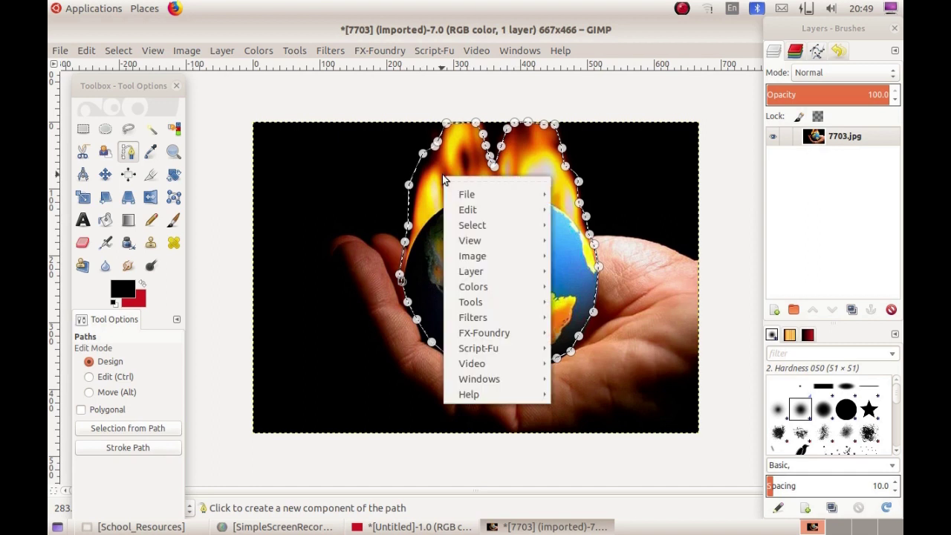
{"action": "mouse_move", "coordinate": [487, 210]}
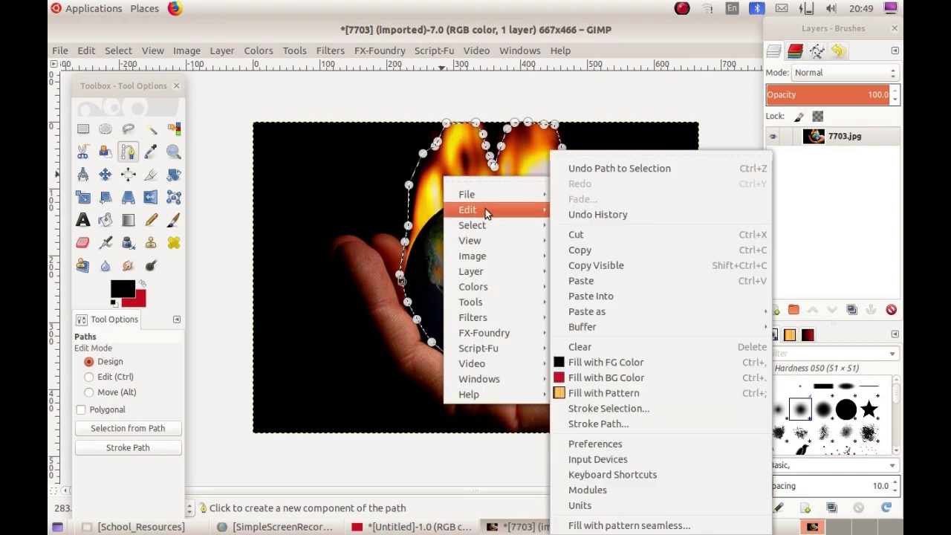
{"action": "left_click", "coordinate": [573, 251]}
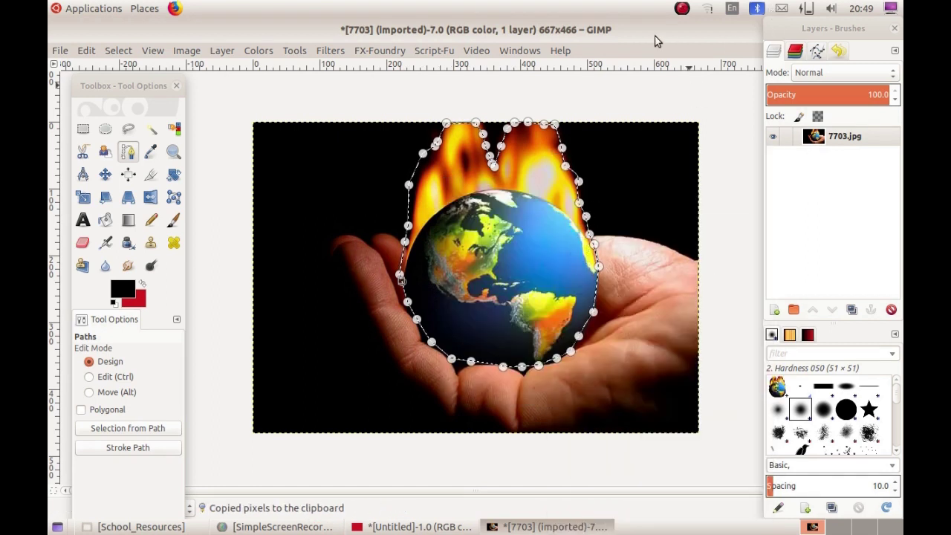
{"action": "left_click", "coordinate": [433, 525]}
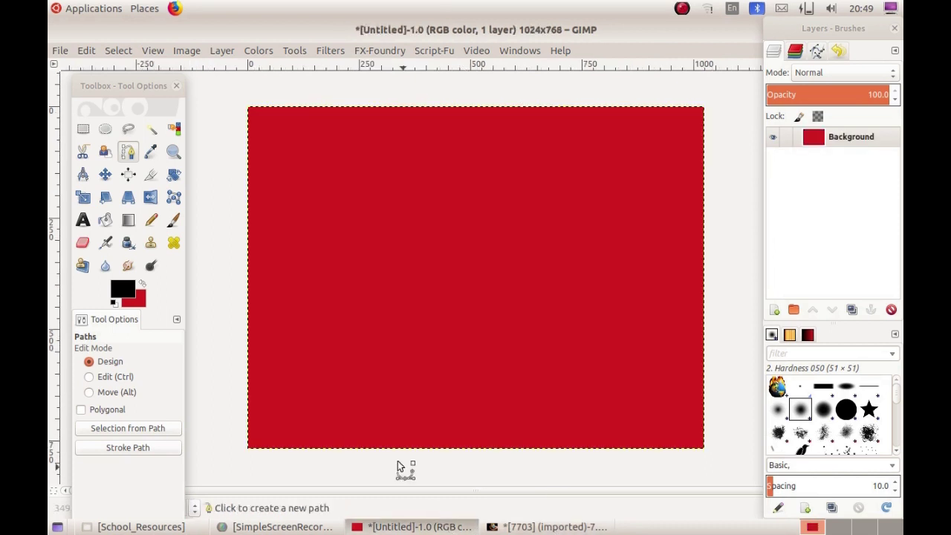
Add a transparent 1024×768 layer named Layer1 and make it active.
{"action": "left_click", "coordinate": [774, 310]}
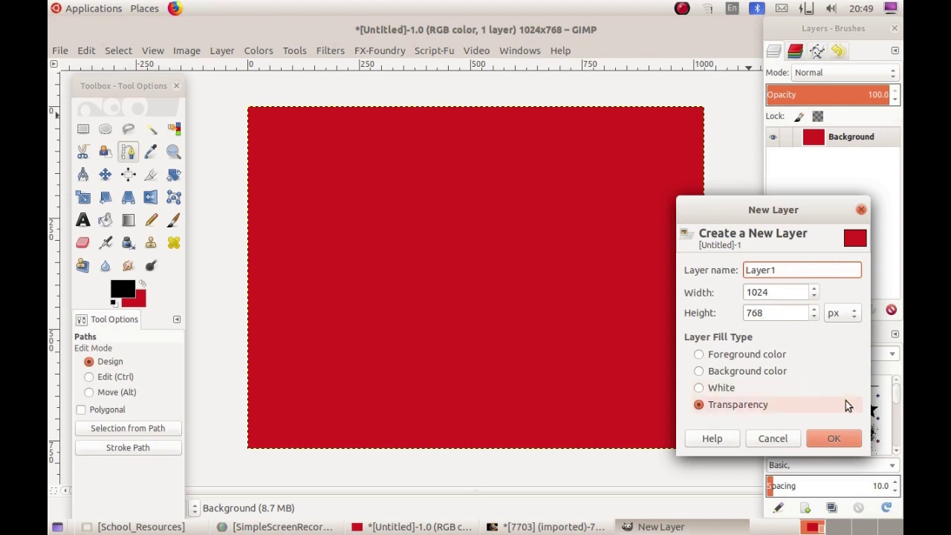
{"action": "left_click", "coordinate": [834, 438]}
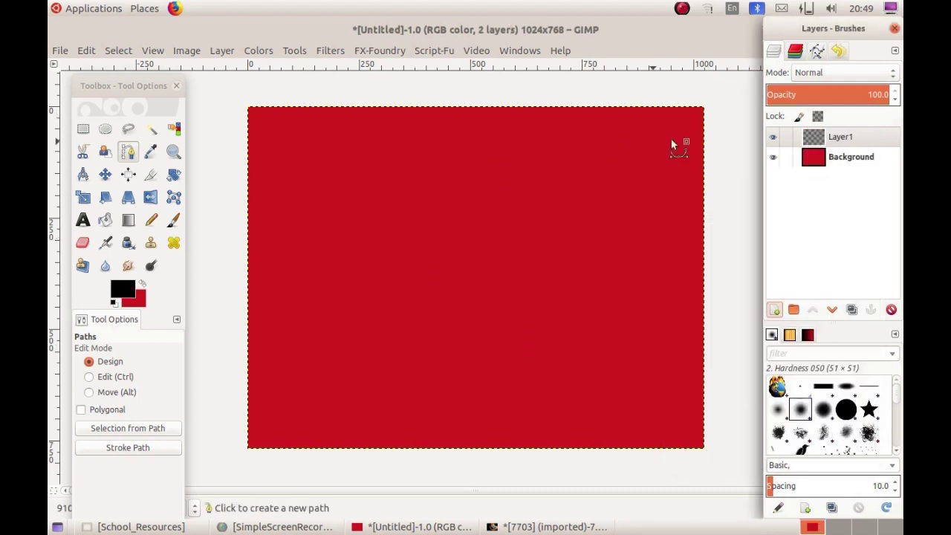
{"action": "left_click", "coordinate": [829, 140]}
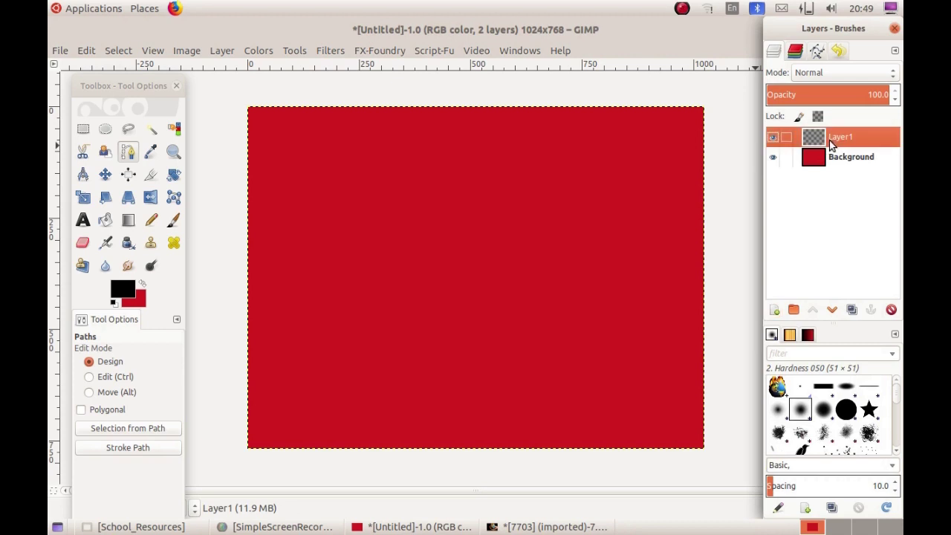
Paste the flaming globe onto the red canvas and shift it slightly up and left.
{"action": "right_click", "coordinate": [432, 249]}
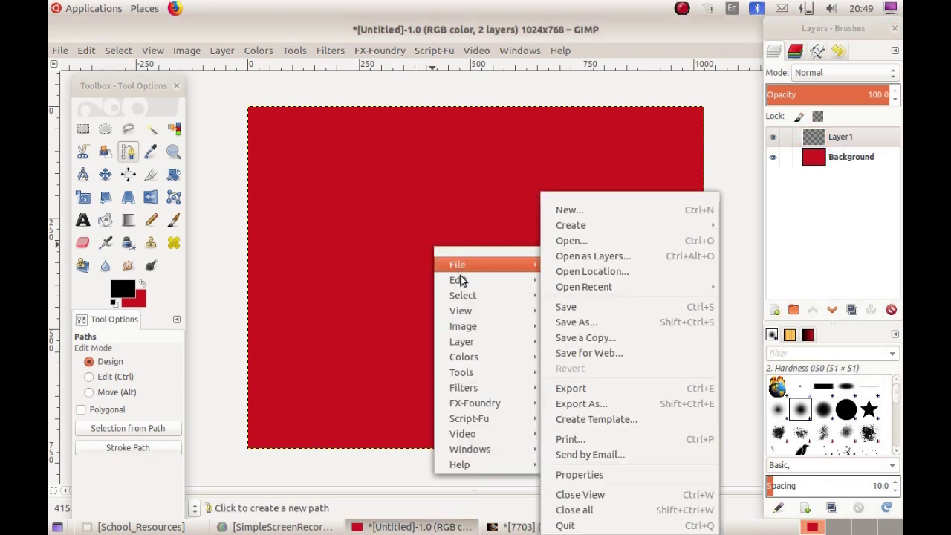
{"action": "mouse_move", "coordinate": [461, 287]}
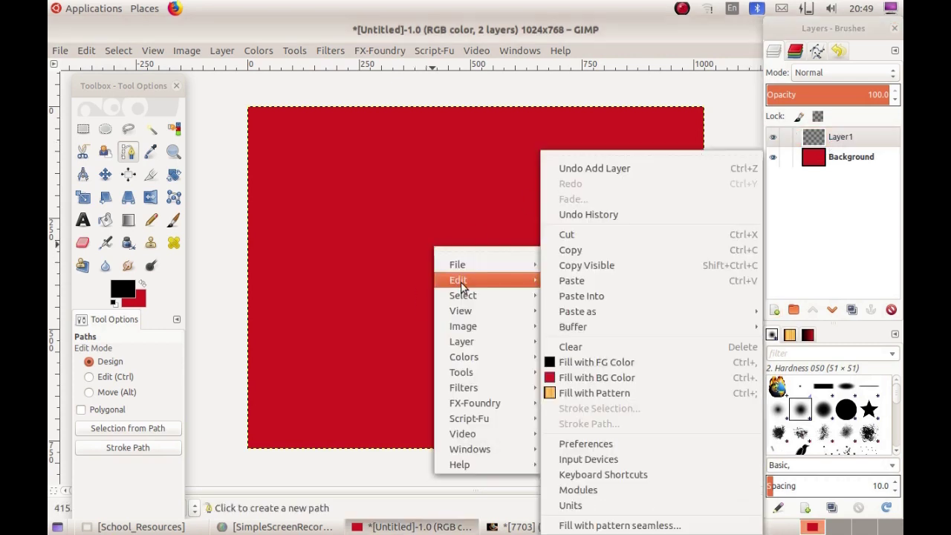
{"action": "left_click", "coordinate": [595, 282]}
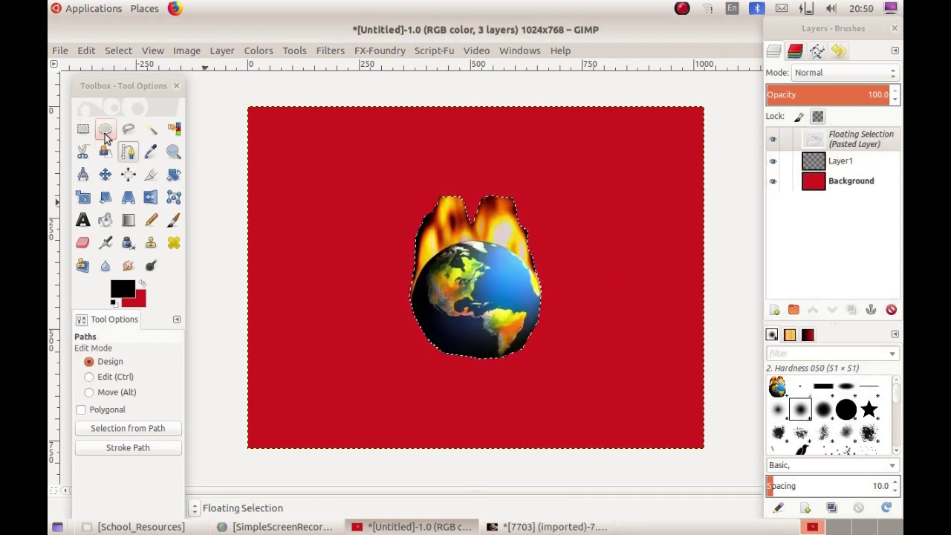
{"action": "left_click", "coordinate": [105, 175]}
{"action": "left_click_drag", "start_coordinate": [465, 300], "coordinate": [461, 326]}
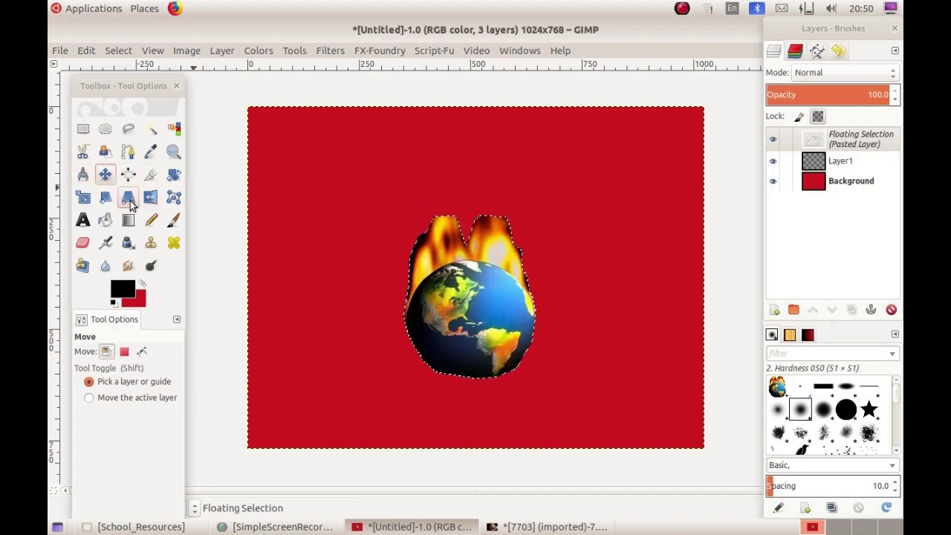
Scale the pasted globe from 299×367 up to 407×424 pixels.
{"action": "left_click", "coordinate": [82, 197]}
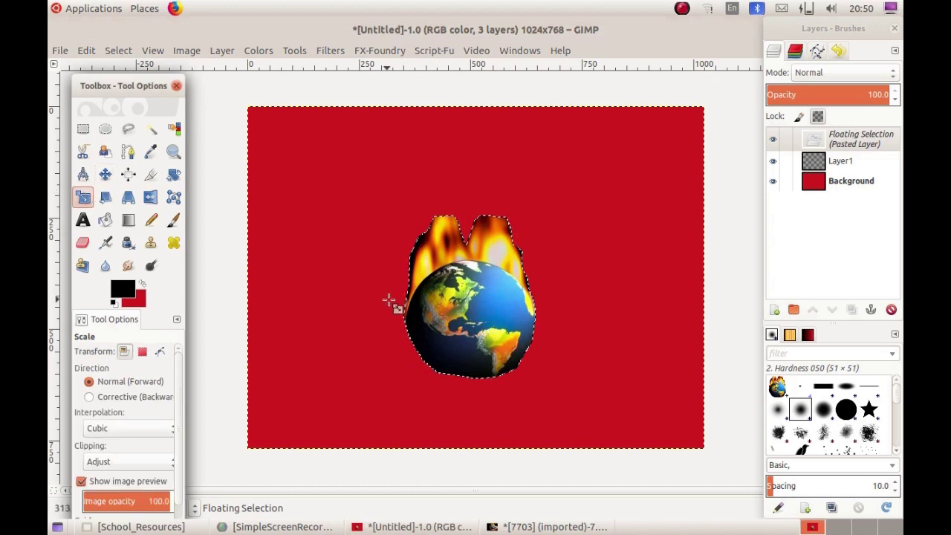
{"action": "left_click", "coordinate": [444, 329]}
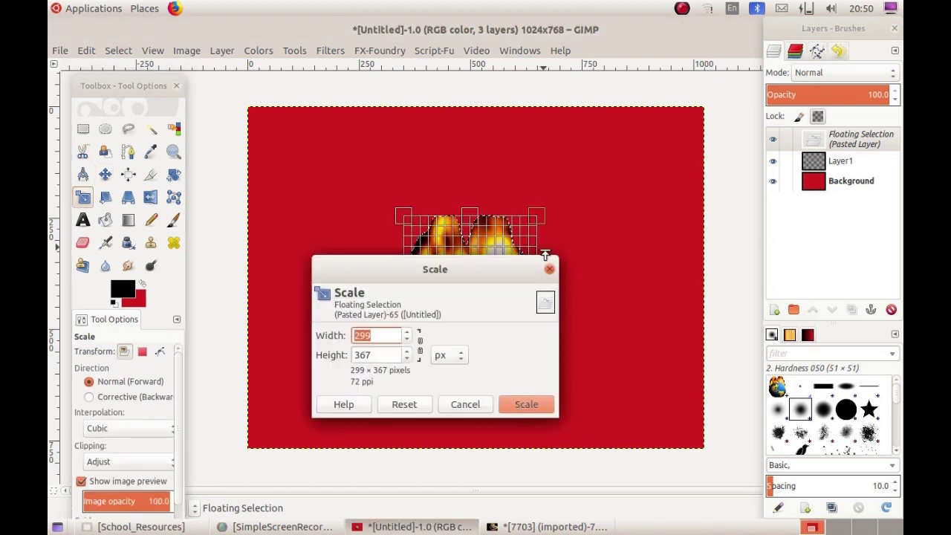
{"action": "left_click_drag", "start_coordinate": [542, 218], "coordinate": [594, 196]}
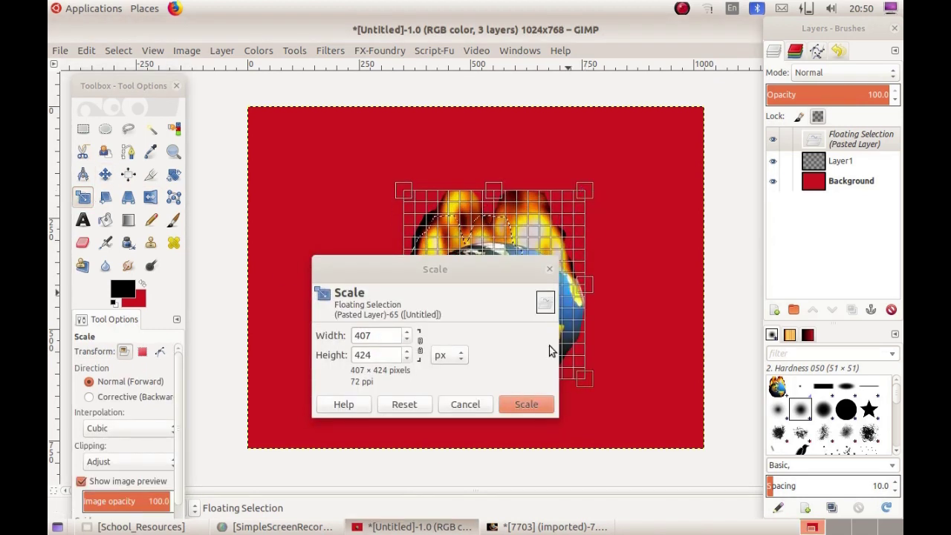
{"action": "left_click", "coordinate": [506, 408]}
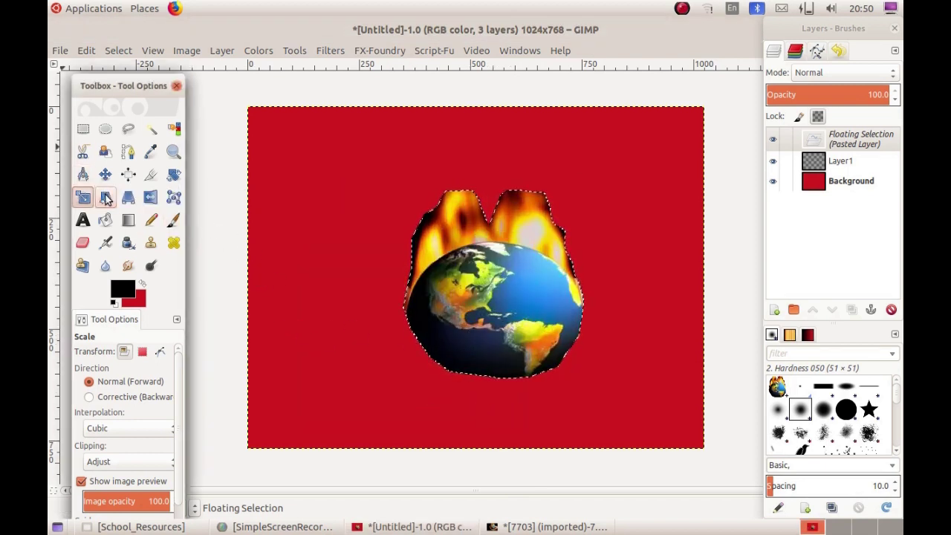
Flip the floating globe horizontally with the Flip tool.
{"action": "left_click", "coordinate": [151, 198]}
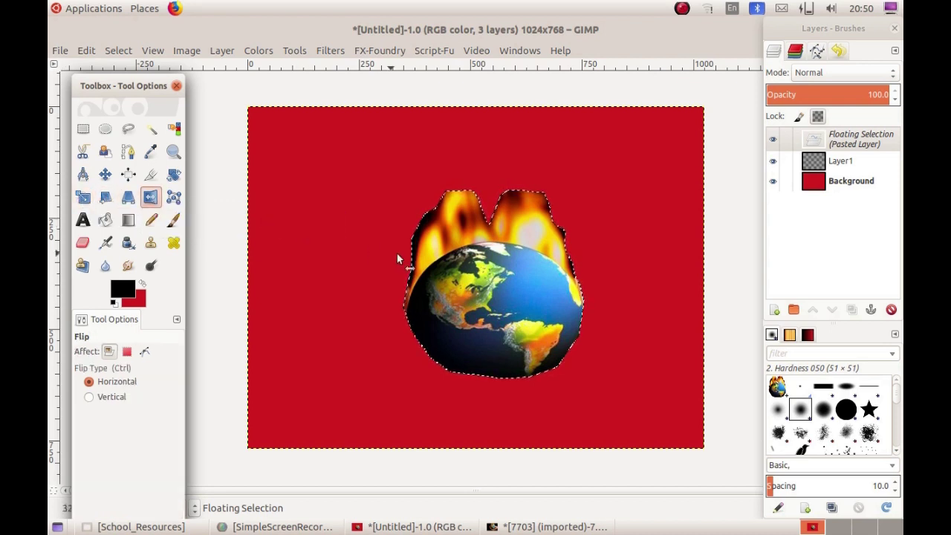
{"action": "left_click", "coordinate": [447, 283]}
{"action": "left_click", "coordinate": [445, 333]}
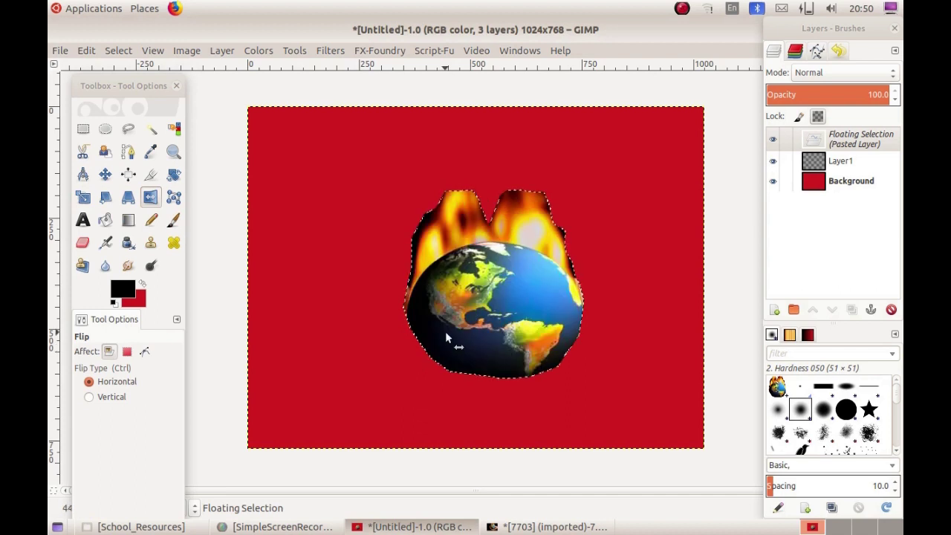
{"action": "left_click", "coordinate": [446, 331]}
{"action": "left_click", "coordinate": [523, 308]}
{"action": "left_click", "coordinate": [560, 311]}
{"action": "left_click", "coordinate": [446, 305]}
{"action": "left_click", "coordinate": [559, 308]}
{"action": "left_click", "coordinate": [435, 368]}
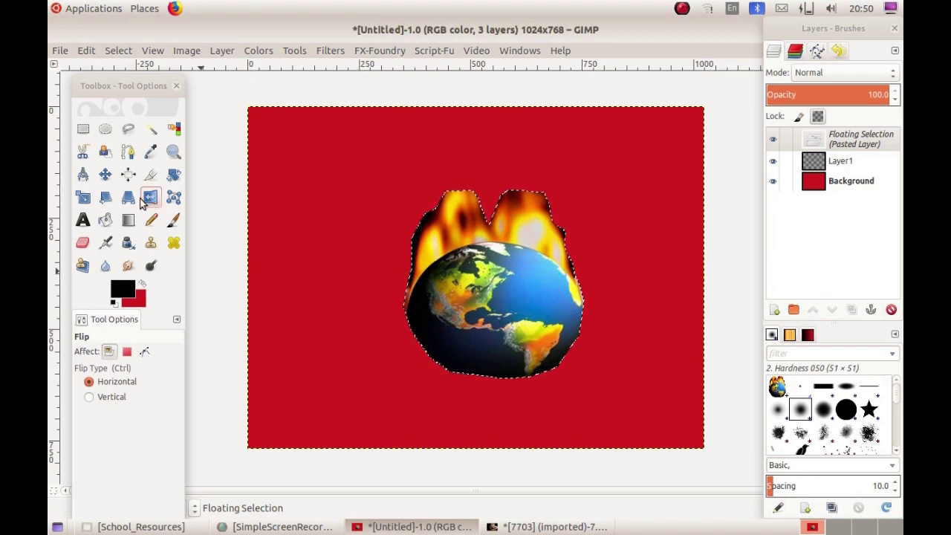
{"action": "left_click", "coordinate": [105, 174]}
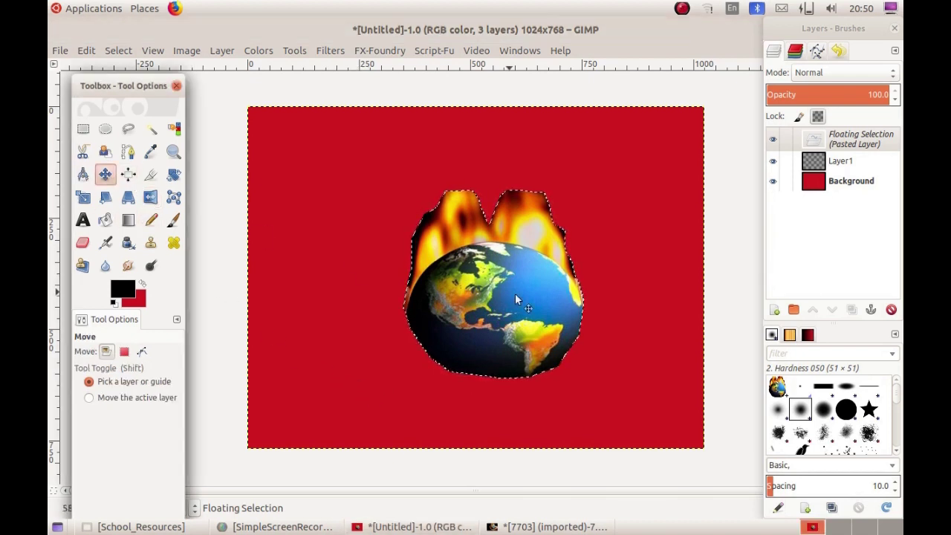
Move the globe to the lower left, anchor it into Layer1, and return to 7703.jpg.
{"action": "left_click_drag", "start_coordinate": [501, 294], "coordinate": [380, 369]}
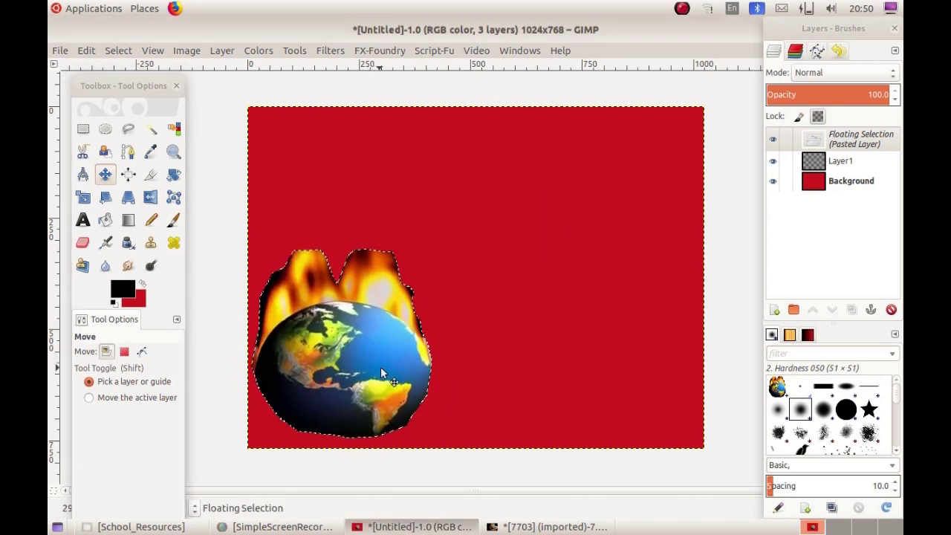
{"action": "left_click", "coordinate": [422, 275]}
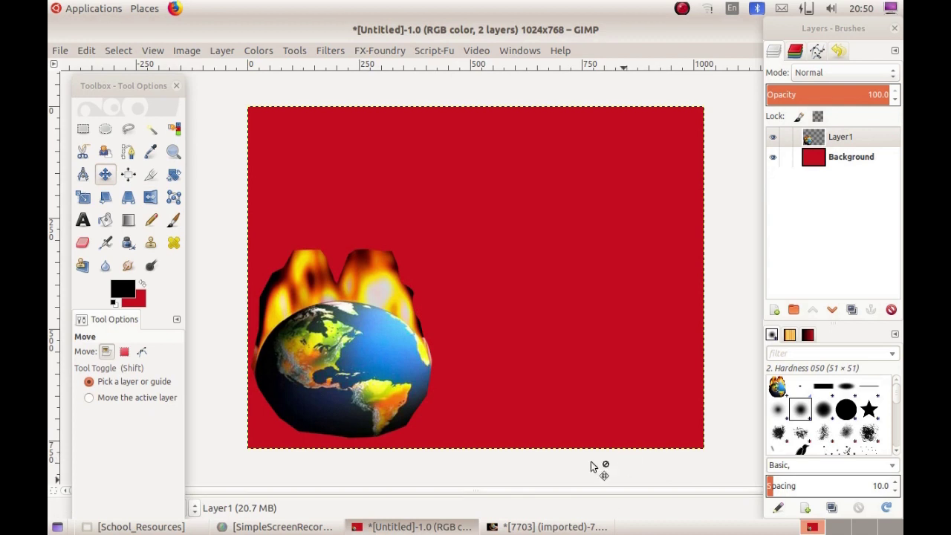
{"action": "left_click", "coordinate": [814, 156]}
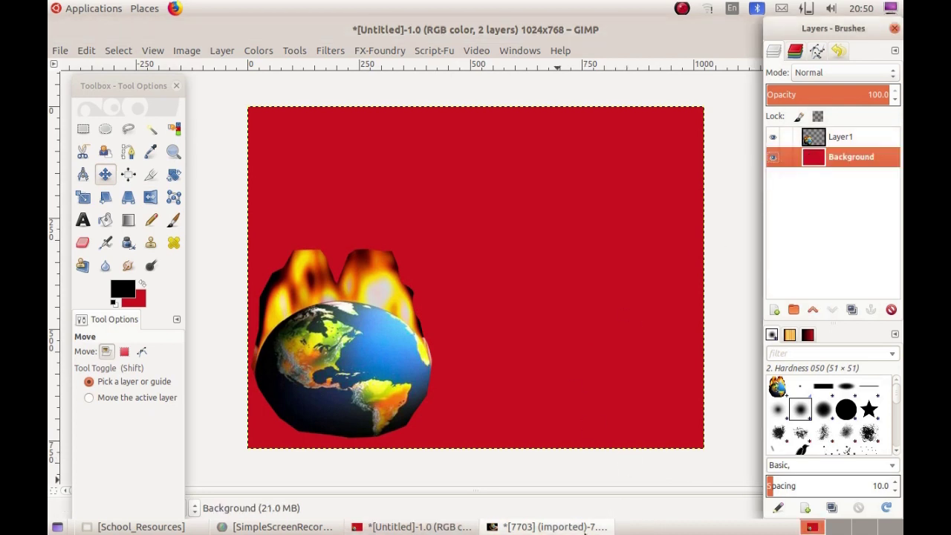
{"action": "left_click", "coordinate": [583, 529]}
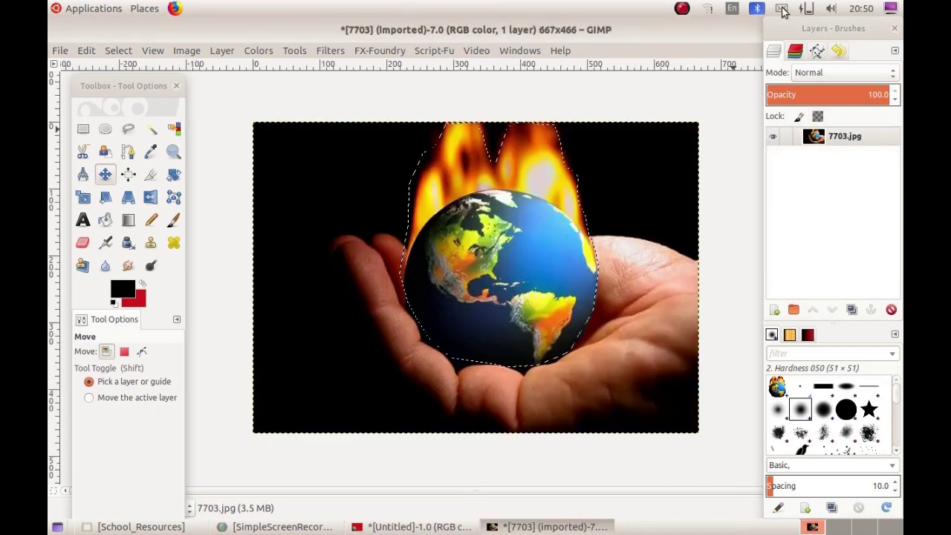
Move the 7703.jpg window aside and close it, discarding its changes.
{"action": "left_click_drag", "start_coordinate": [651, 33], "coordinate": [630, 85]}
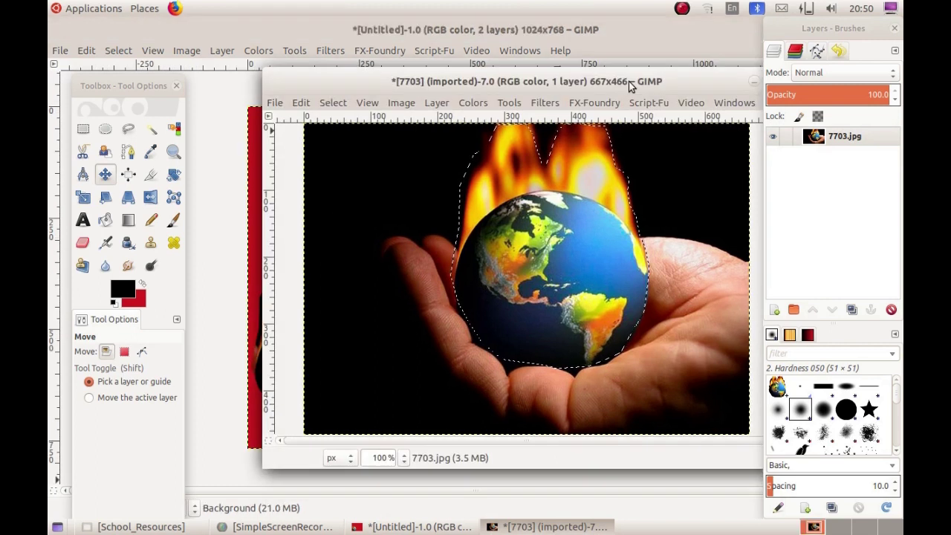
{"action": "left_click_drag", "start_coordinate": [713, 74], "coordinate": [615, 79]}
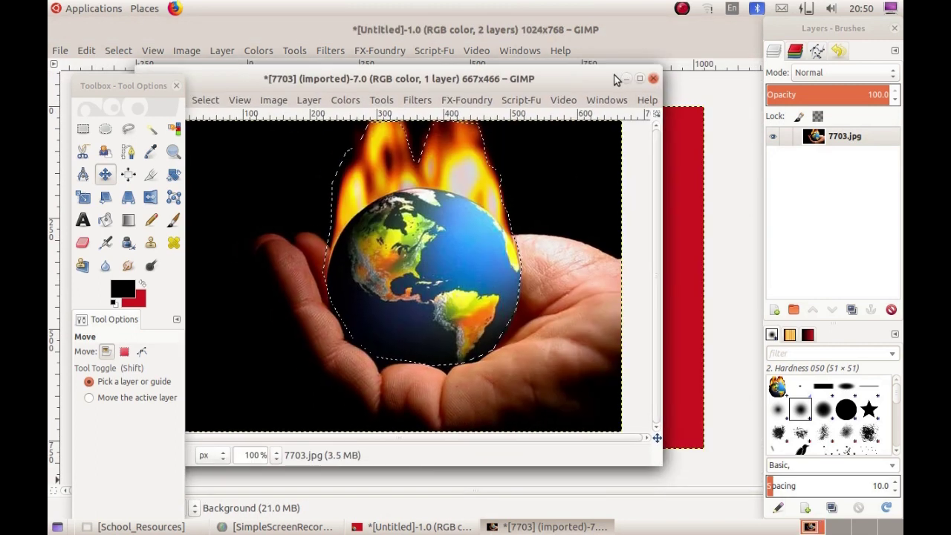
{"action": "left_click", "coordinate": [653, 78]}
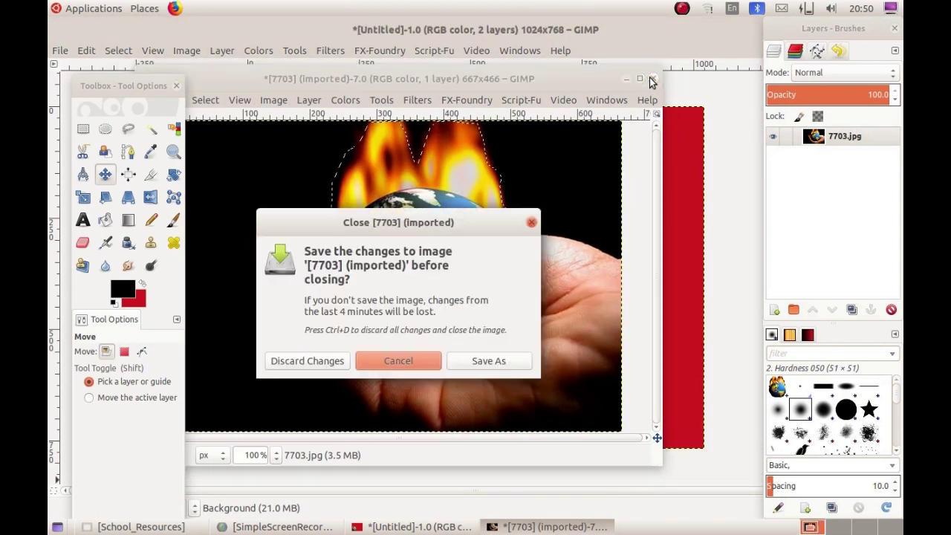
{"action": "left_click", "coordinate": [344, 360]}
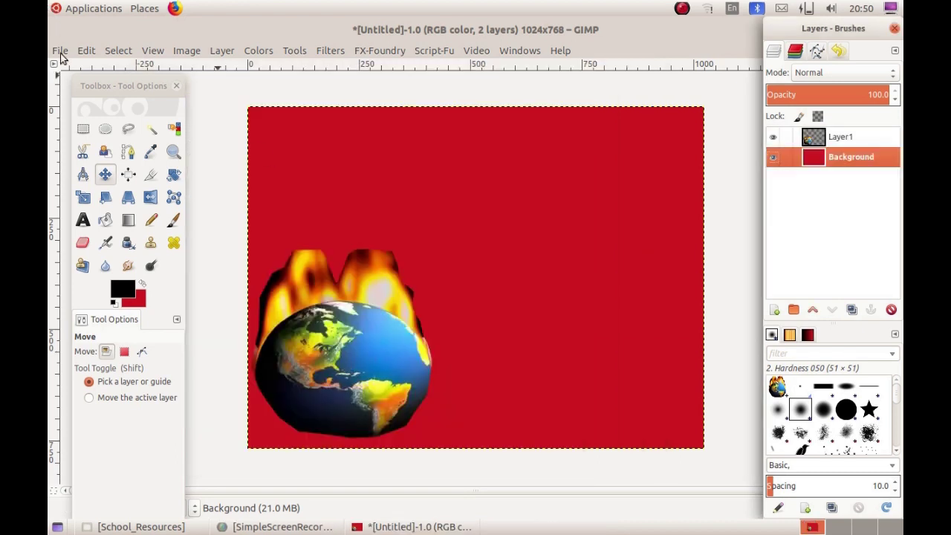
{"action": "left_click", "coordinate": [59, 51]}
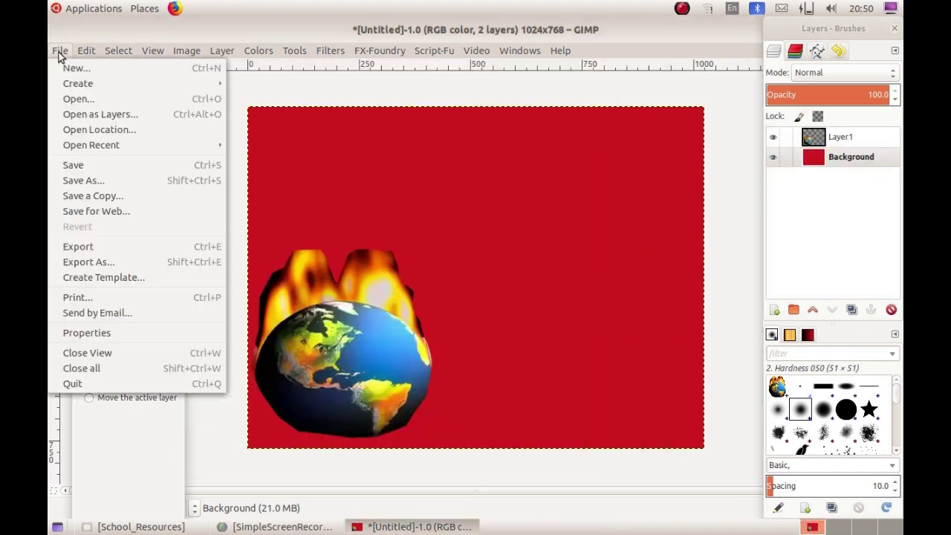
In the Open dialog, preview the climate-change, polar bear, Global Warming and blue globe images.
{"action": "left_click", "coordinate": [78, 99]}
{"action": "left_click", "coordinate": [208, 230]}
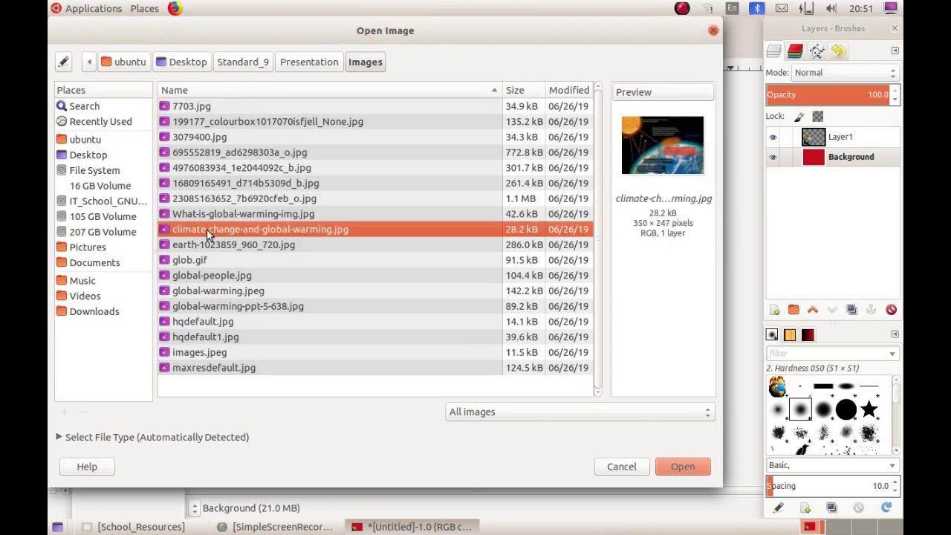
{"action": "left_click", "coordinate": [223, 200]}
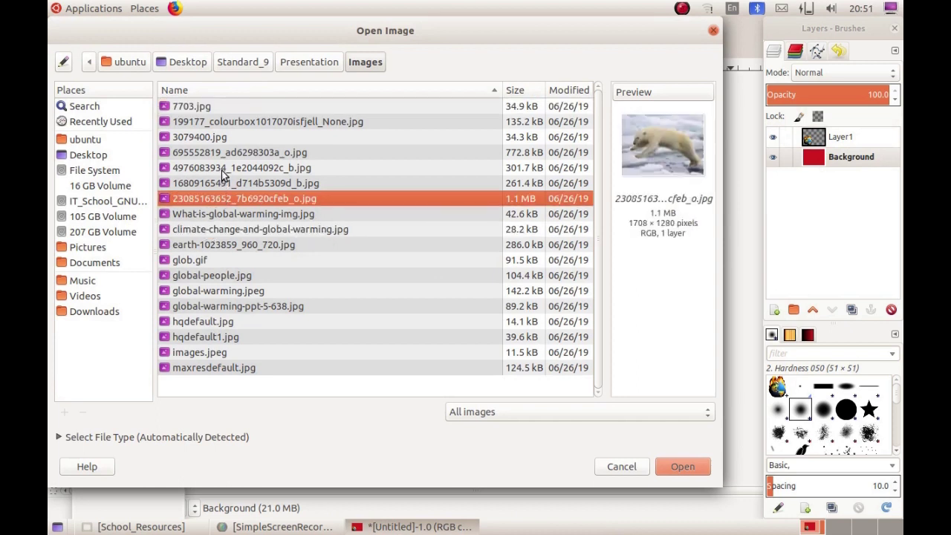
{"action": "left_click", "coordinate": [223, 170]}
{"action": "left_click", "coordinate": [223, 151]}
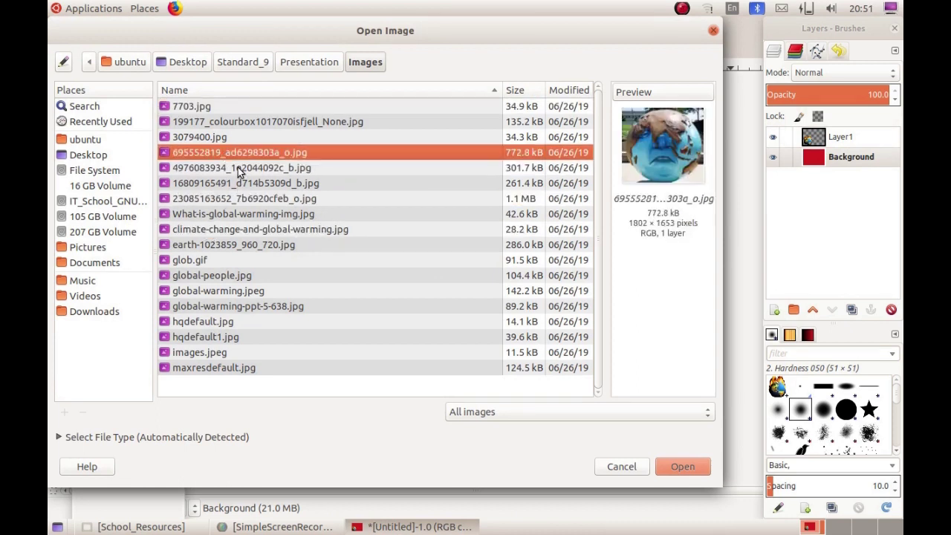
{"action": "left_click", "coordinate": [238, 168]}
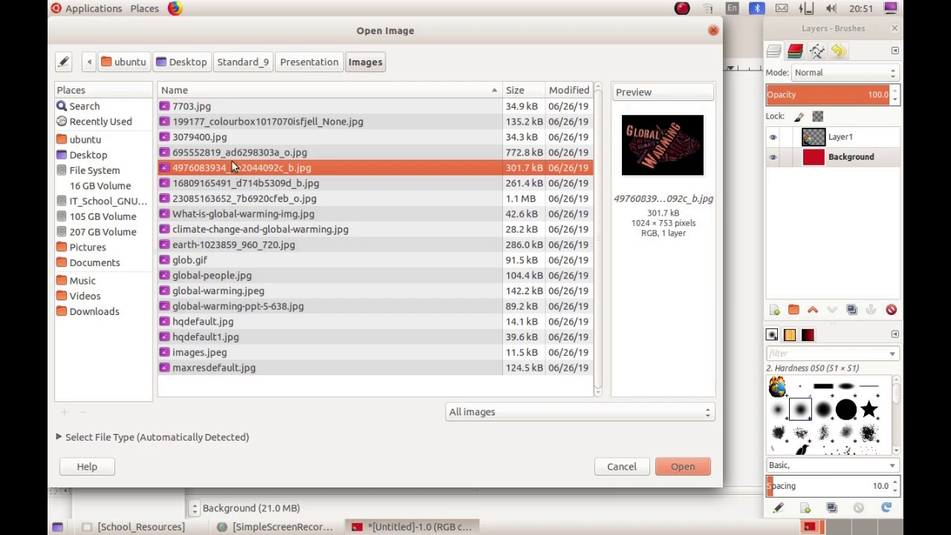
{"action": "left_click", "coordinate": [234, 151]}
Preview the remaining images, then select and open the 3079400.jpg Think Global logo.
{"action": "left_click", "coordinate": [207, 141]}
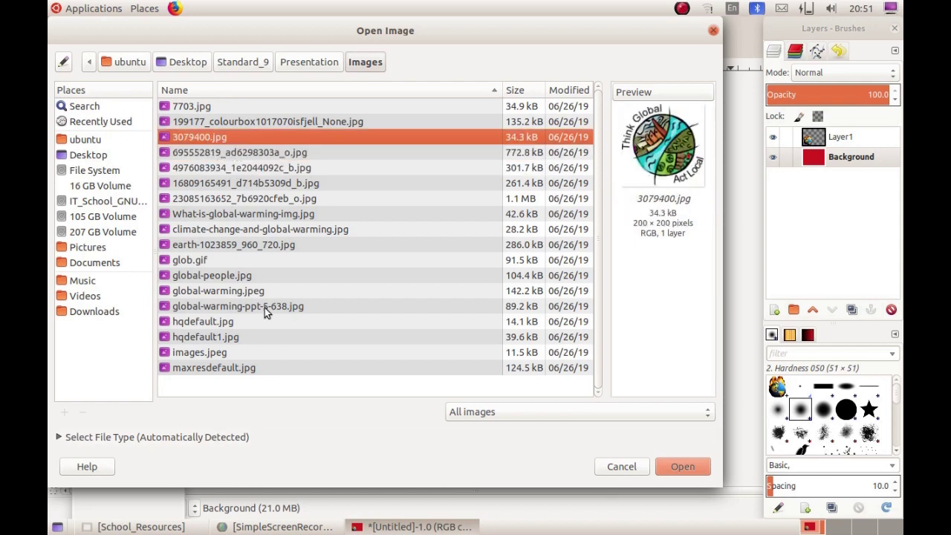
{"action": "left_click", "coordinate": [232, 280]}
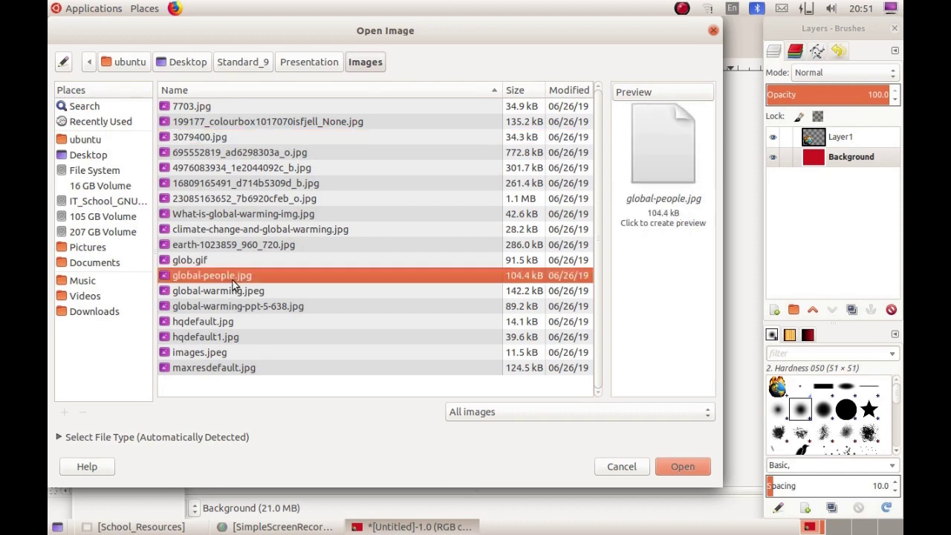
{"action": "left_click", "coordinate": [229, 295]}
{"action": "left_click", "coordinate": [206, 328]}
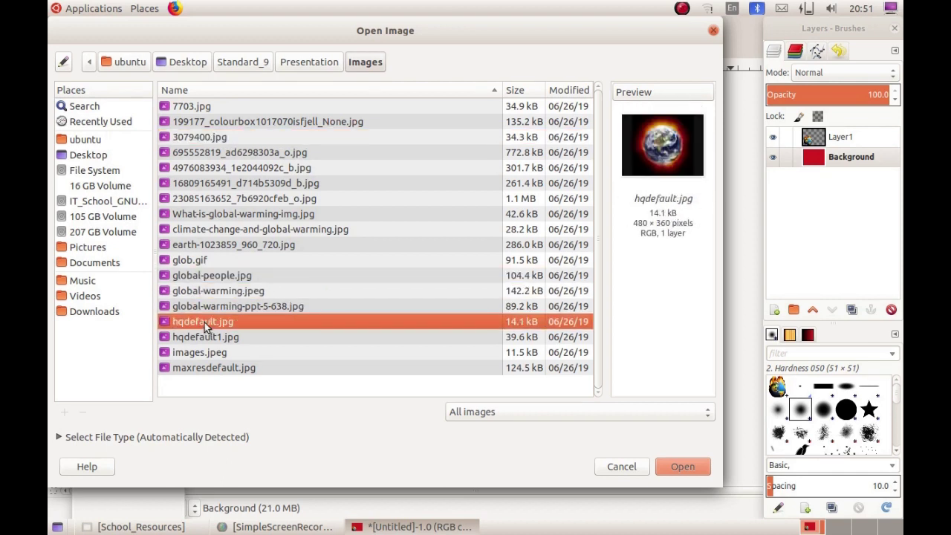
{"action": "left_click", "coordinate": [202, 266]}
{"action": "left_click", "coordinate": [225, 170]}
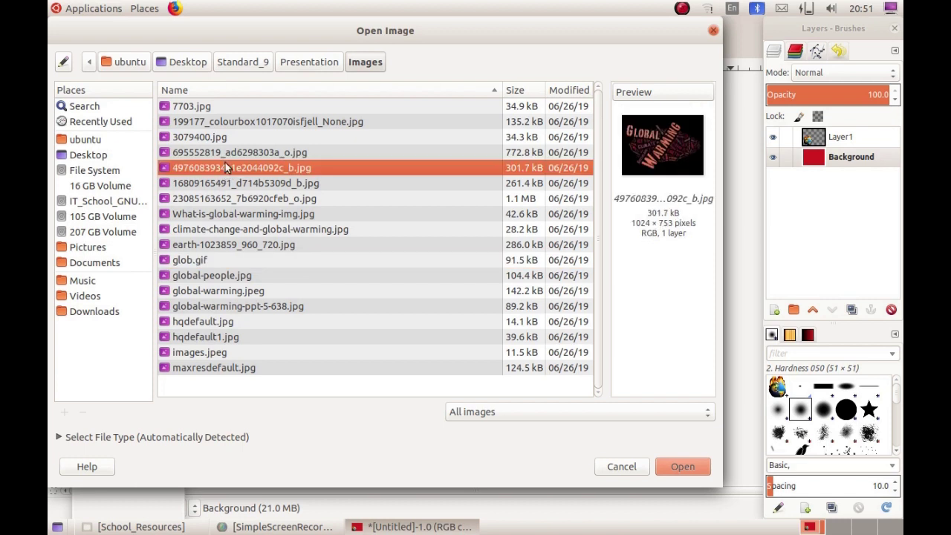
{"action": "left_click", "coordinate": [225, 137]}
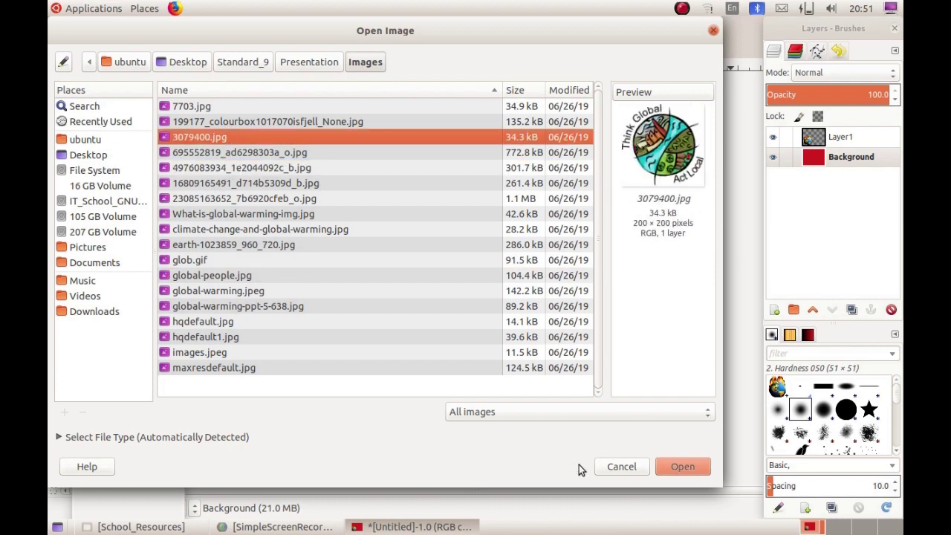
{"action": "left_click", "coordinate": [666, 466]}
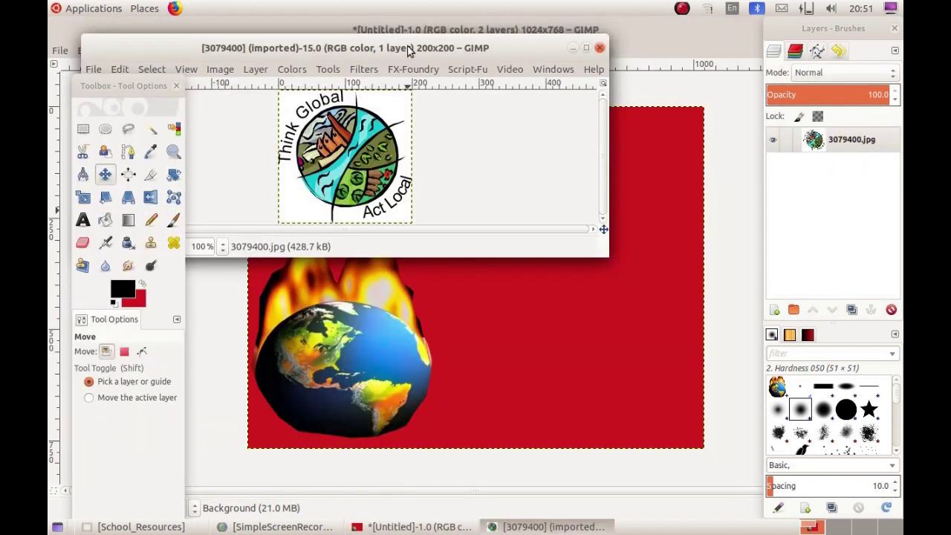
Maximize the logo window with the Paths tool, placing the first anchor at its left edge.
{"action": "left_click_drag", "start_coordinate": [408, 49], "coordinate": [505, 156]}
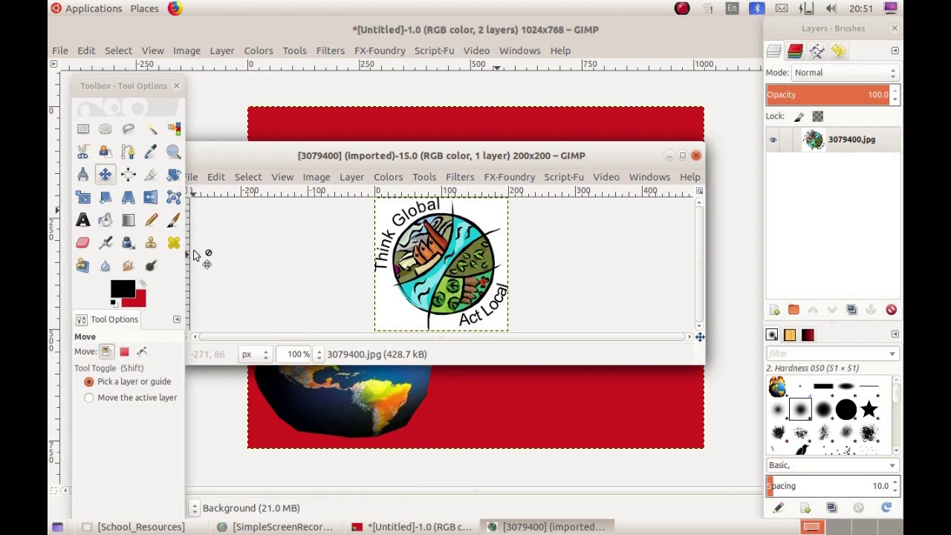
{"action": "left_click", "coordinate": [128, 153]}
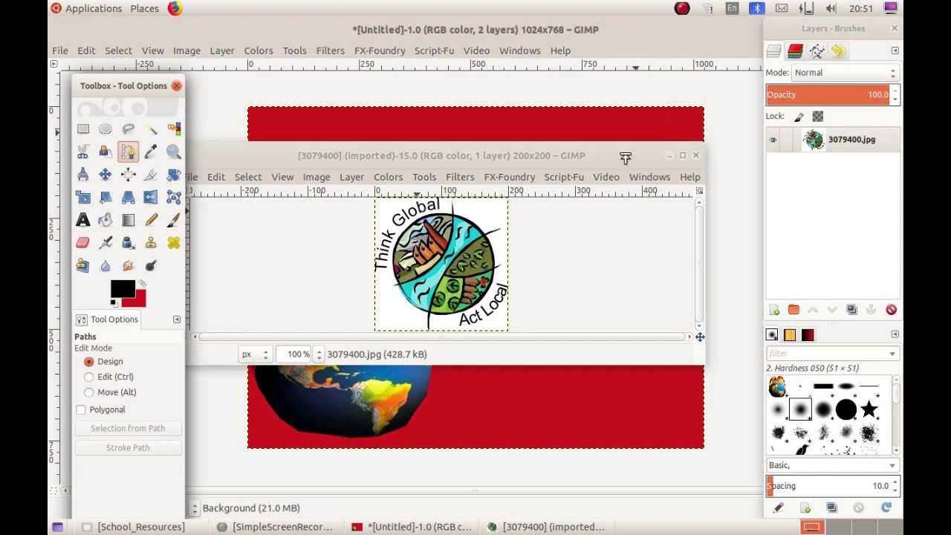
{"action": "left_click", "coordinate": [684, 156]}
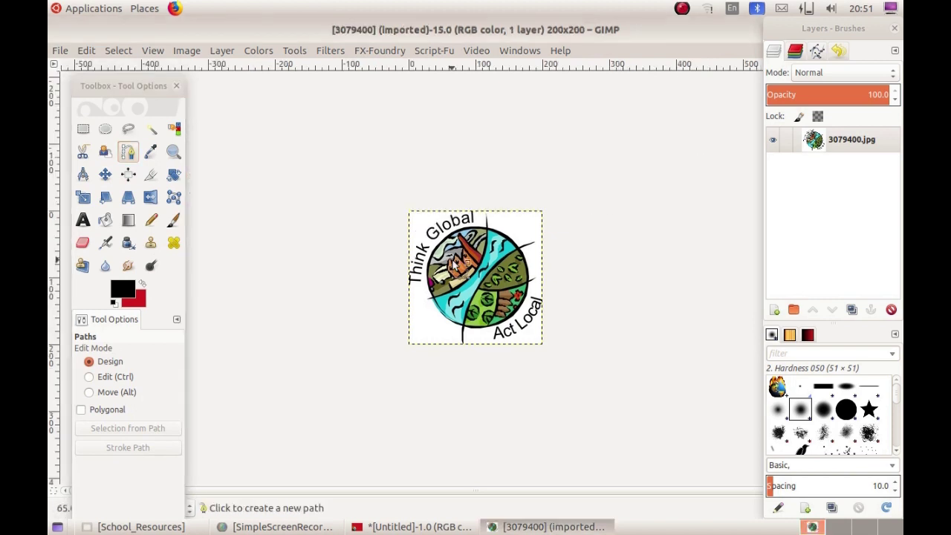
{"action": "left_click", "coordinate": [417, 292]}
Place path anchors up the logo's left edge, across the top and around the upper right.
{"action": "left_click", "coordinate": [405, 276]}
{"action": "left_click", "coordinate": [412, 252]}
{"action": "left_click", "coordinate": [430, 227]}
{"action": "left_click", "coordinate": [451, 212]}
{"action": "left_click", "coordinate": [471, 214]}
{"action": "left_click", "coordinate": [481, 221]}
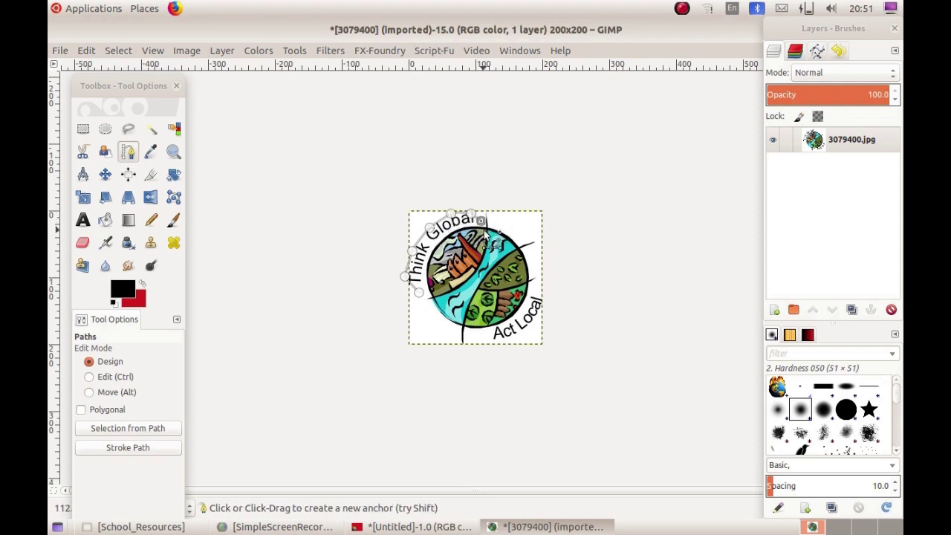
{"action": "left_click", "coordinate": [491, 226]}
{"action": "left_click", "coordinate": [511, 233]}
{"action": "left_click", "coordinate": [527, 246]}
{"action": "left_click", "coordinate": [536, 267]}
Continue anchors down the right side and along the bottom, then reshape the curve near the start.
{"action": "left_click", "coordinate": [544, 295]}
{"action": "left_click", "coordinate": [538, 316]}
{"action": "left_click", "coordinate": [526, 332]}
{"action": "left_click", "coordinate": [511, 340]}
{"action": "left_click", "coordinate": [493, 342]}
{"action": "left_click", "coordinate": [477, 342]}
{"action": "left_click", "coordinate": [461, 341]}
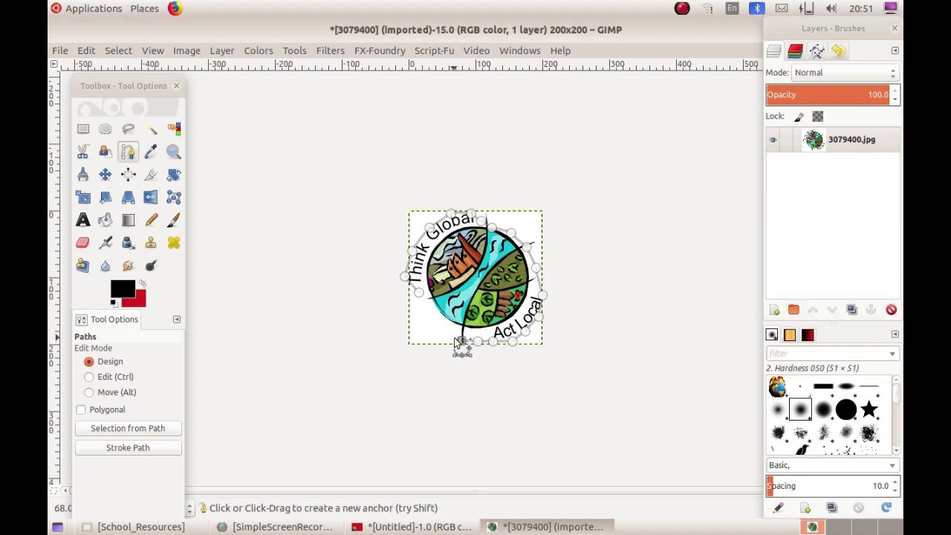
{"action": "left_click", "coordinate": [418, 292]}
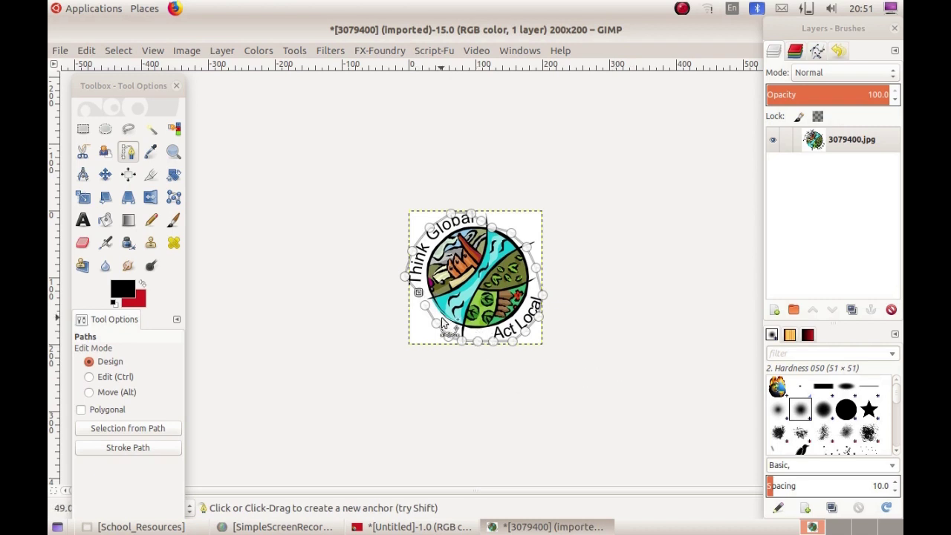
{"action": "left_click_drag", "start_coordinate": [420, 298], "coordinate": [425, 311]}
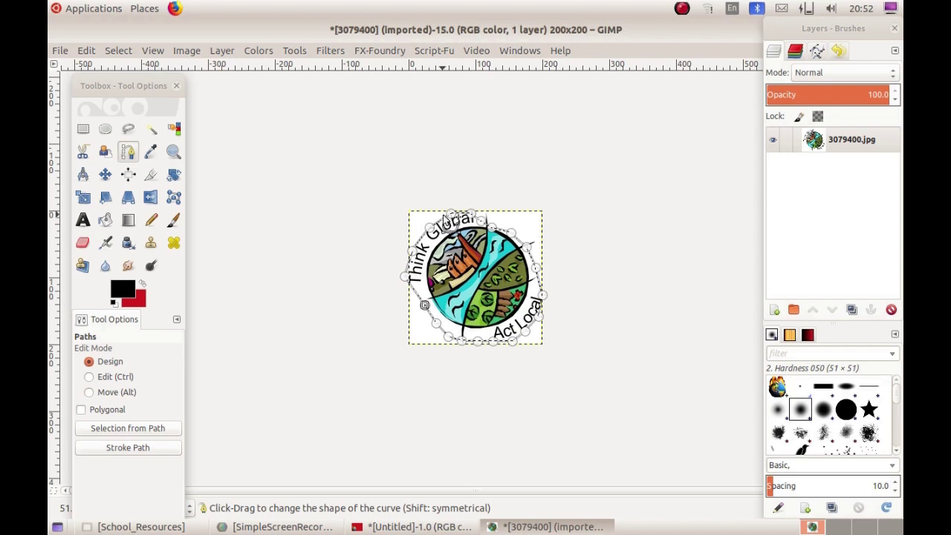
Copy the traced logo with Edit > Copy, then restore and minimize the logo window.
{"action": "right_click", "coordinate": [444, 223]}
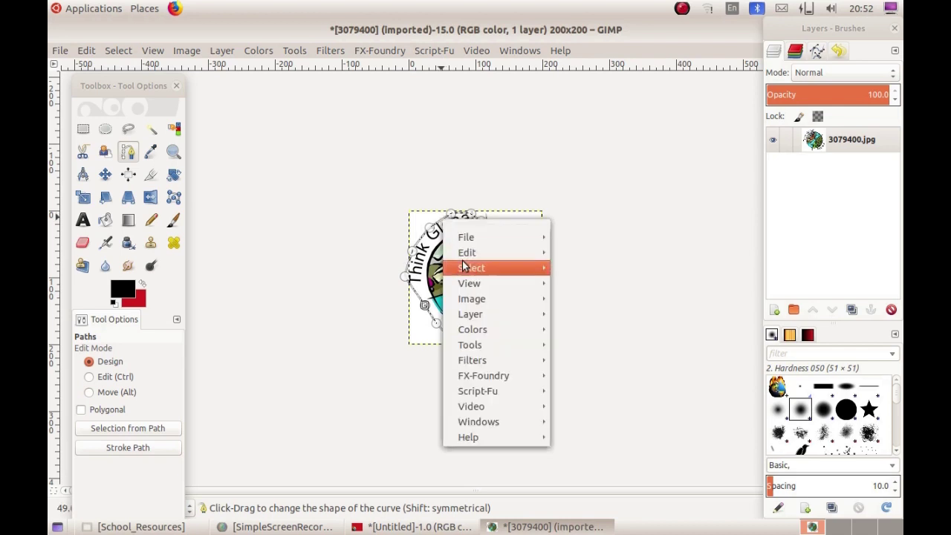
{"action": "mouse_move", "coordinate": [464, 253]}
{"action": "left_click", "coordinate": [583, 256]}
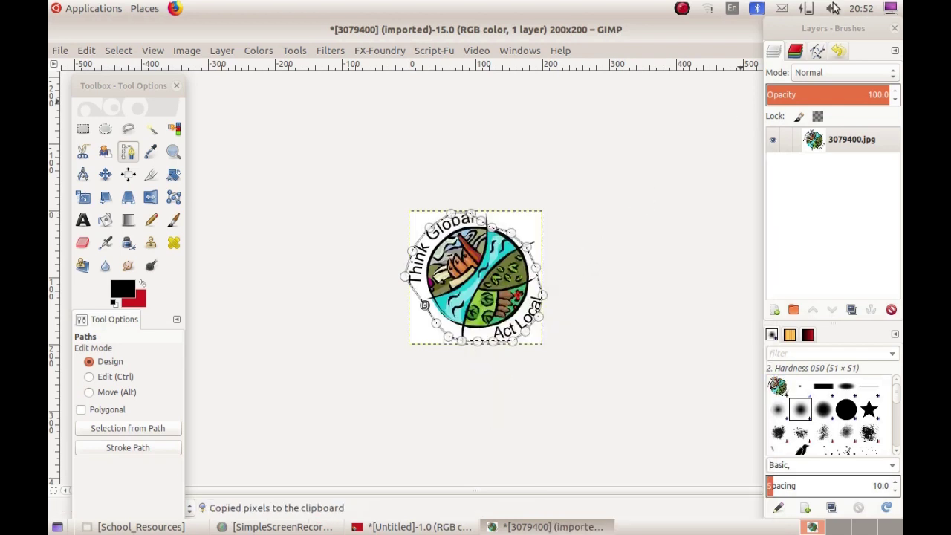
{"action": "double_click", "coordinate": [639, 36]}
{"action": "left_click", "coordinate": [740, 110]}
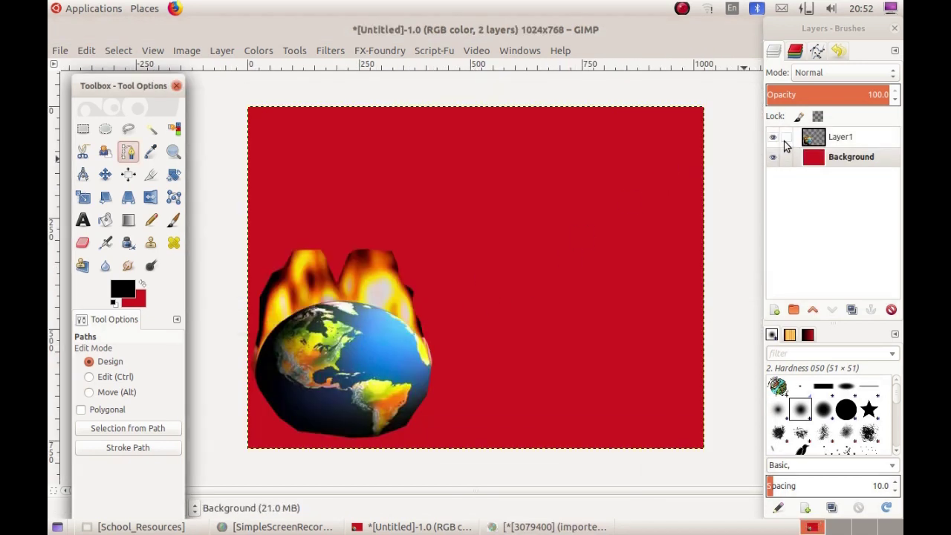
Add a transparent 1024×768 layer named Layer2 and make it the active layer.
{"action": "left_click", "coordinate": [775, 311]}
{"action": "left_click", "coordinate": [787, 271]}
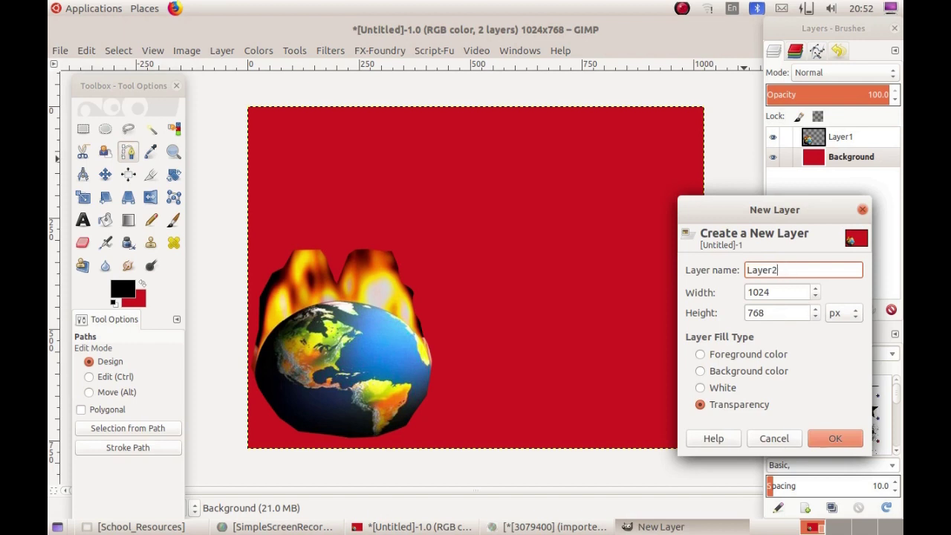
{"action": "left_click", "coordinate": [834, 439]}
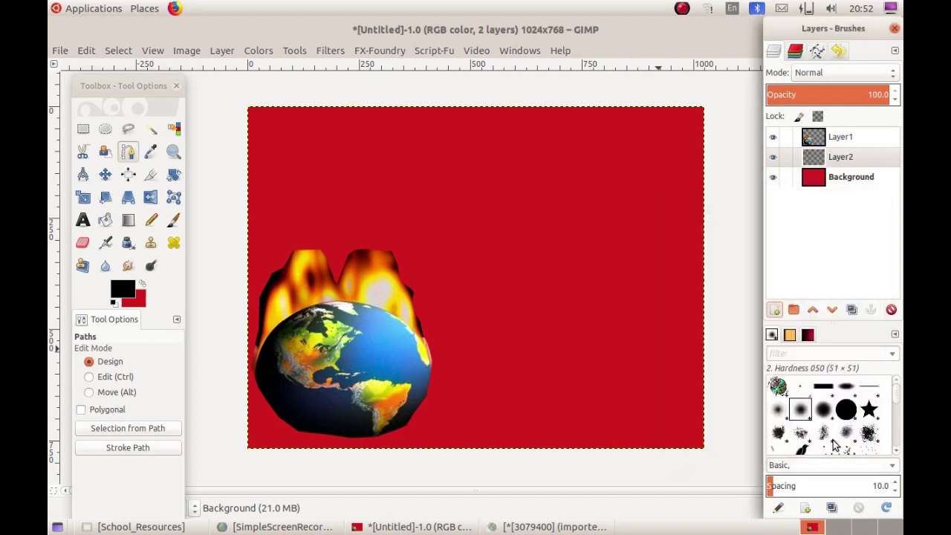
{"action": "left_click", "coordinate": [800, 156]}
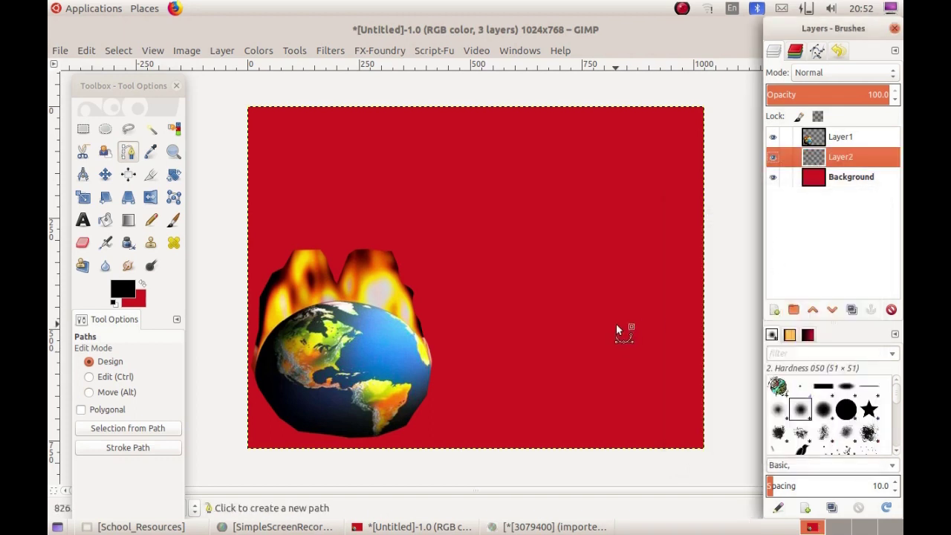
Paste the logo into Layer2, move it to the top-right corner, anchor it, then select Layer1.
{"action": "right_click", "coordinate": [561, 210]}
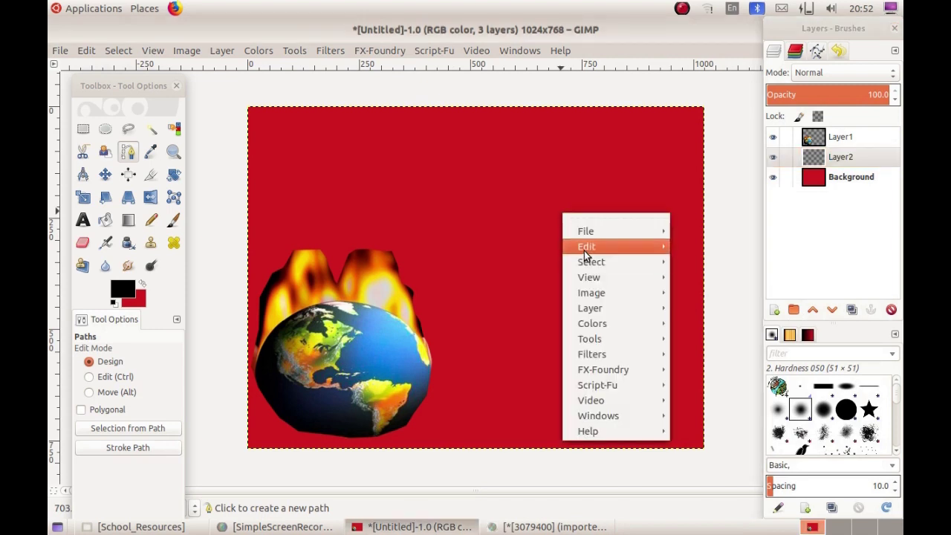
{"action": "mouse_move", "coordinate": [587, 247]}
{"action": "left_click", "coordinate": [696, 280]}
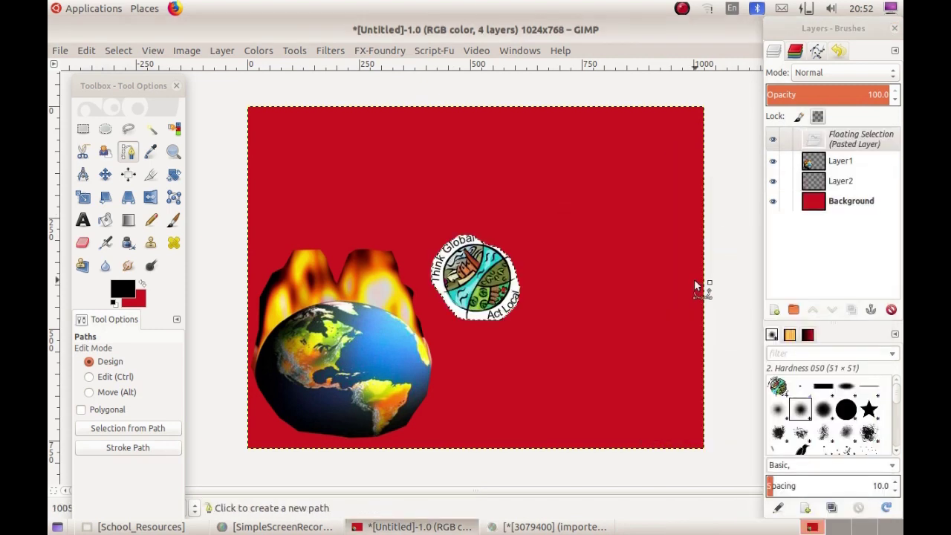
{"action": "left_click", "coordinate": [105, 174]}
{"action": "left_click_drag", "start_coordinate": [477, 274], "coordinate": [656, 152]}
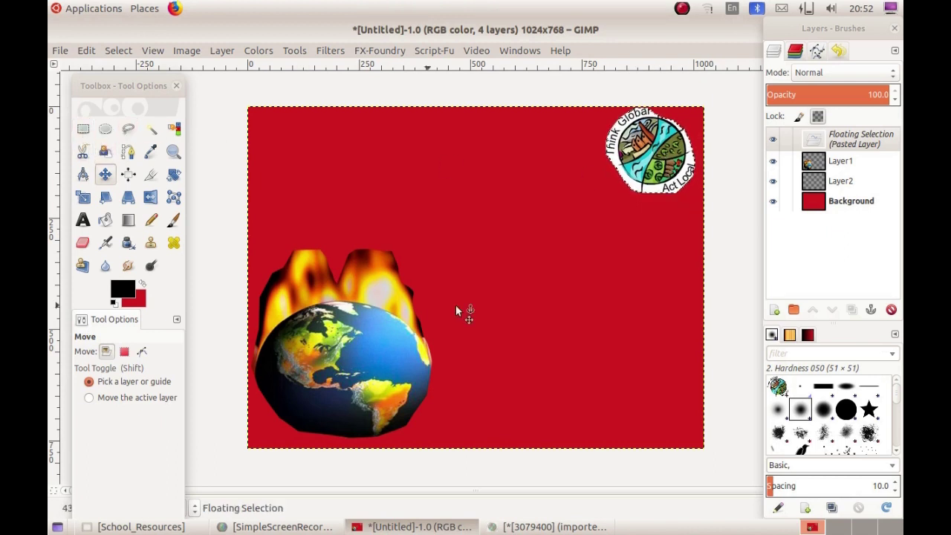
{"action": "left_click", "coordinate": [591, 310]}
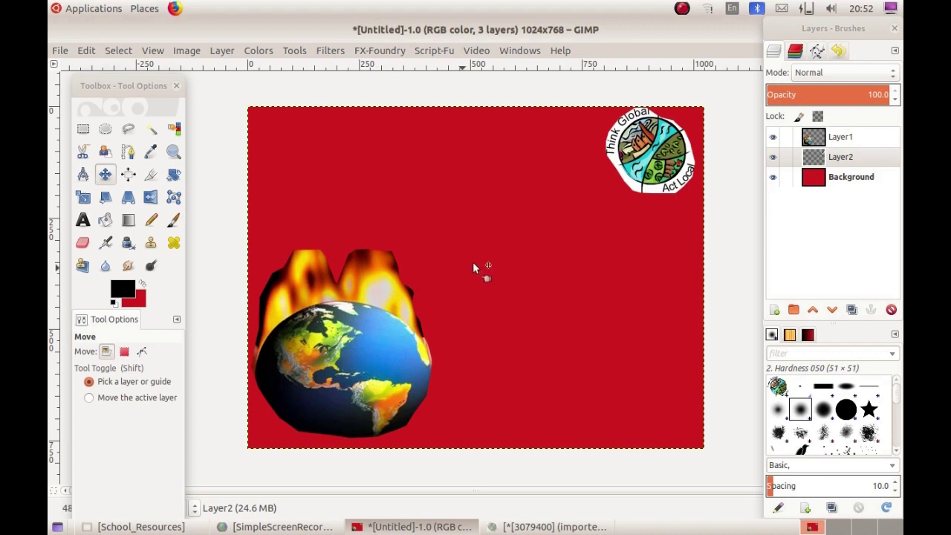
{"action": "left_click", "coordinate": [823, 145]}
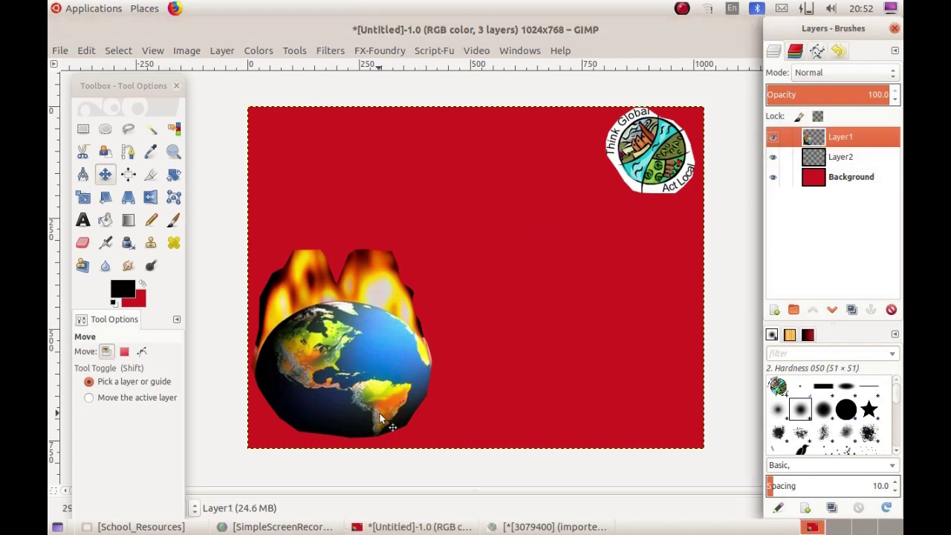
{"action": "left_click", "coordinate": [373, 380]}
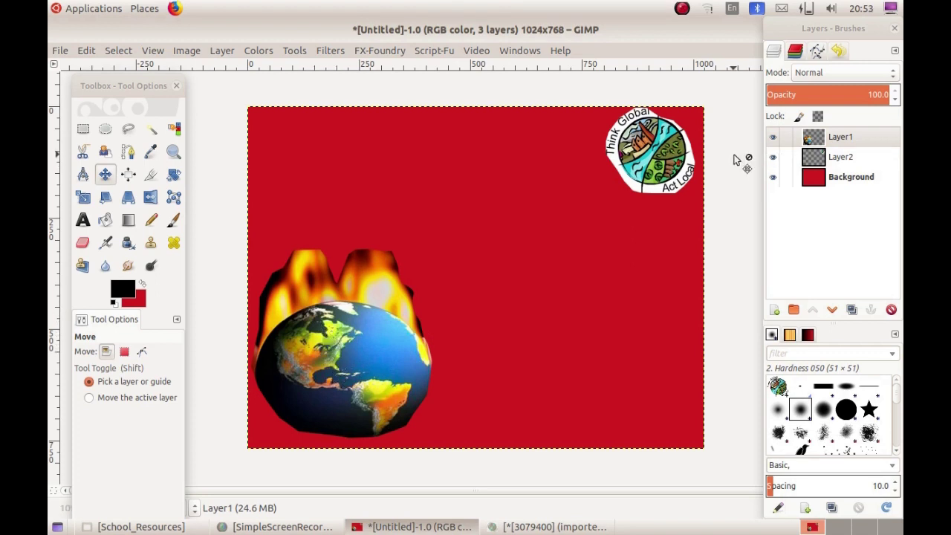
With Layer1 active, nudge the burning globe slightly up and left.
{"action": "left_click", "coordinate": [841, 141]}
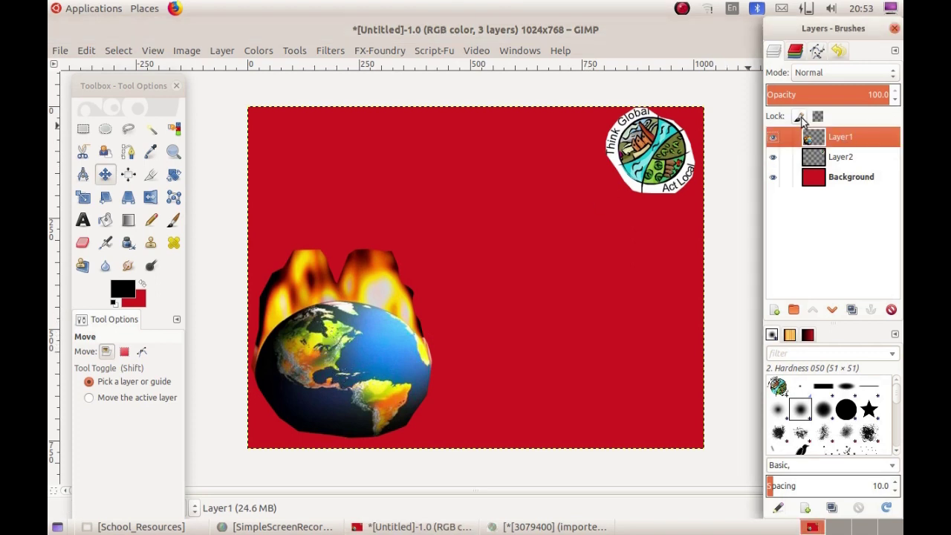
{"action": "left_click", "coordinate": [308, 365]}
{"action": "mouse_move", "coordinate": [308, 363]}
{"action": "left_mouse_down"}
{"action": "mouse_move", "coordinate": [310, 385]}
{"action": "mouse_move", "coordinate": [336, 335]}
{"action": "mouse_move", "coordinate": [315, 341]}
{"action": "mouse_move", "coordinate": [310, 361]}
{"action": "left_mouse_up"}
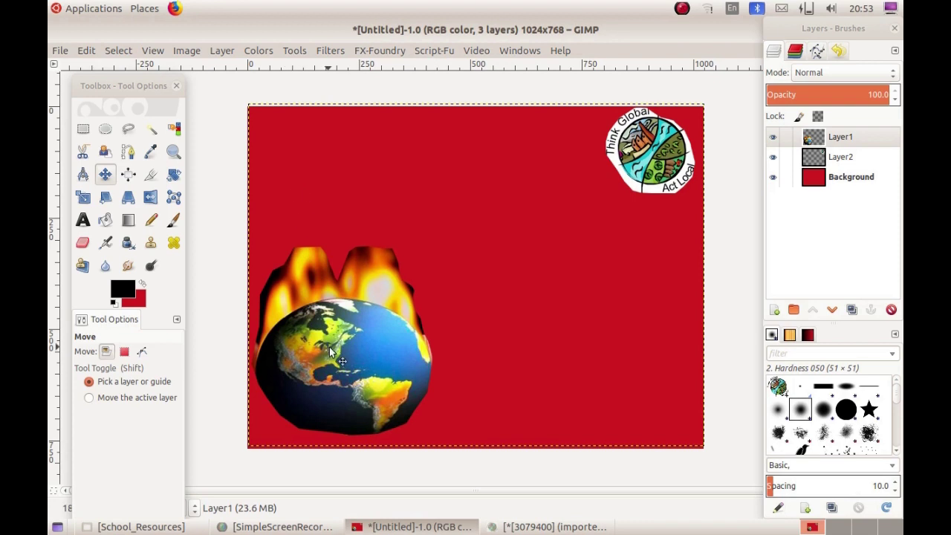
{"action": "left_click", "coordinate": [290, 52]}
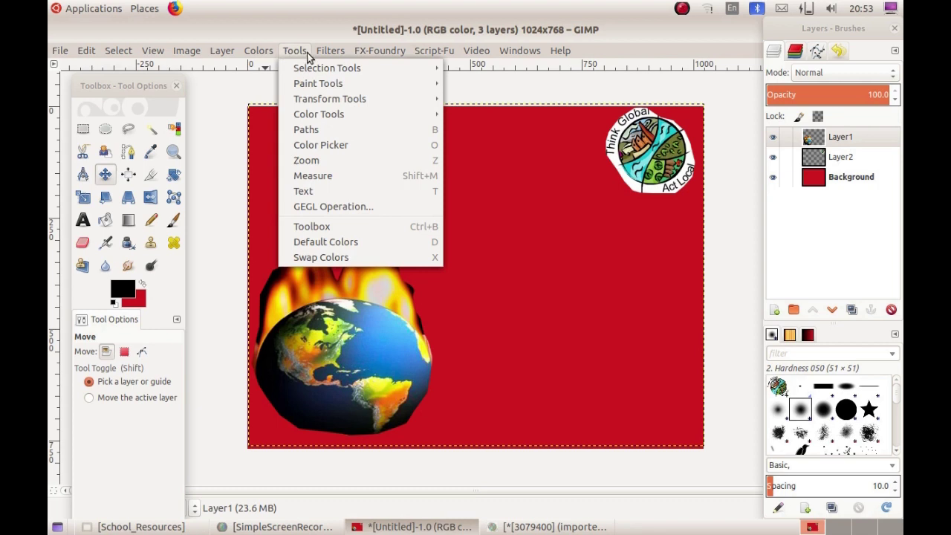
{"action": "mouse_move", "coordinate": [331, 50]}
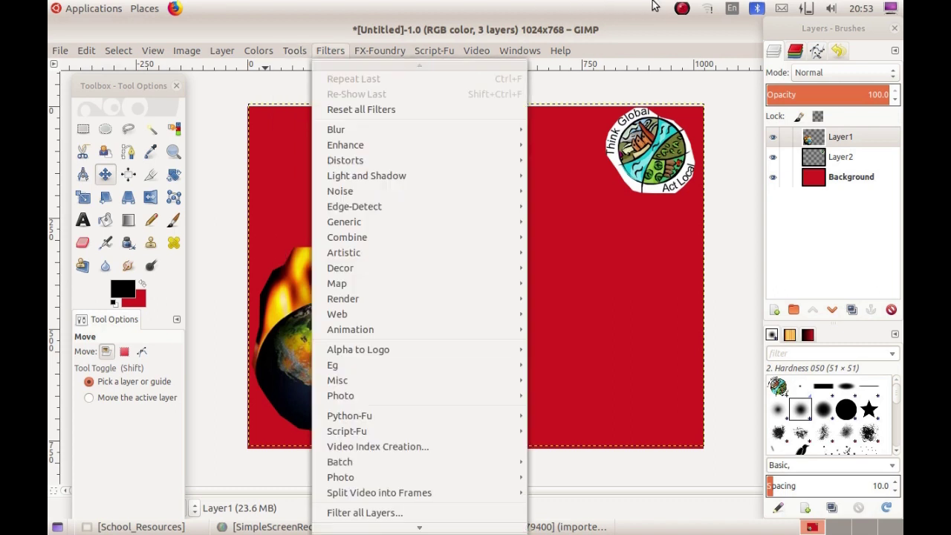
{"action": "left_click", "coordinate": [680, 9]}
{"action": "left_click", "coordinate": [681, 8]}
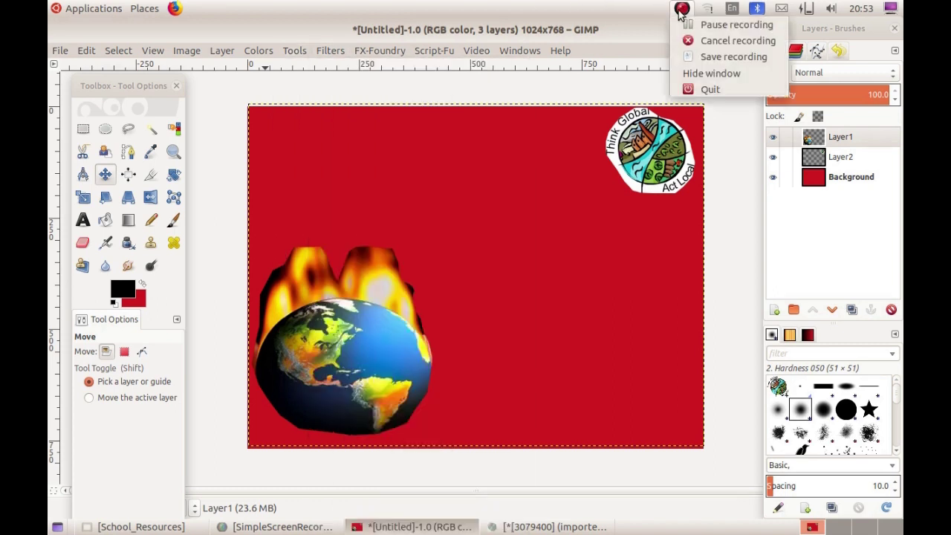
{"action": "left_click", "coordinate": [715, 23]}
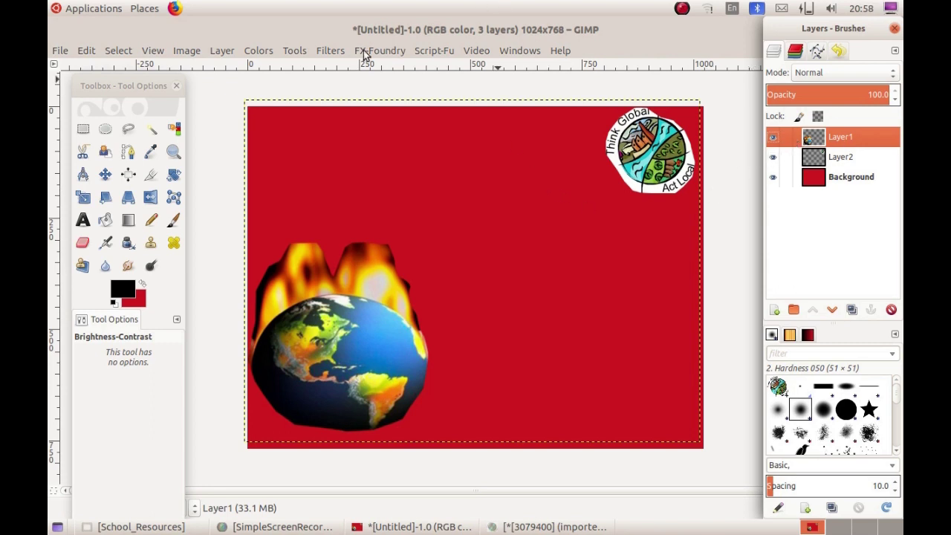
Select the Background layer and open Colors > Brightness-Contrast.
{"action": "left_click", "coordinate": [258, 50]}
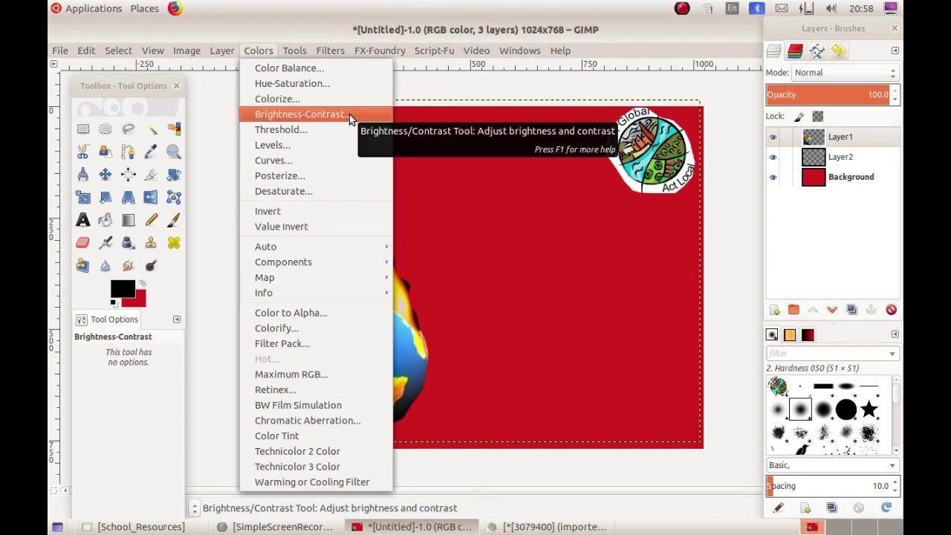
{"action": "left_click", "coordinate": [738, 214]}
{"action": "left_click", "coordinate": [814, 178]}
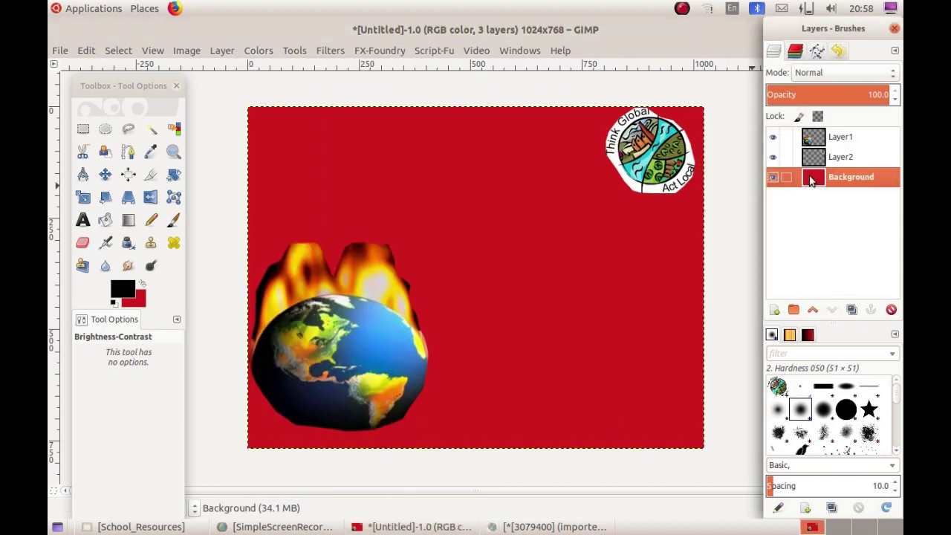
{"action": "left_click", "coordinate": [262, 50]}
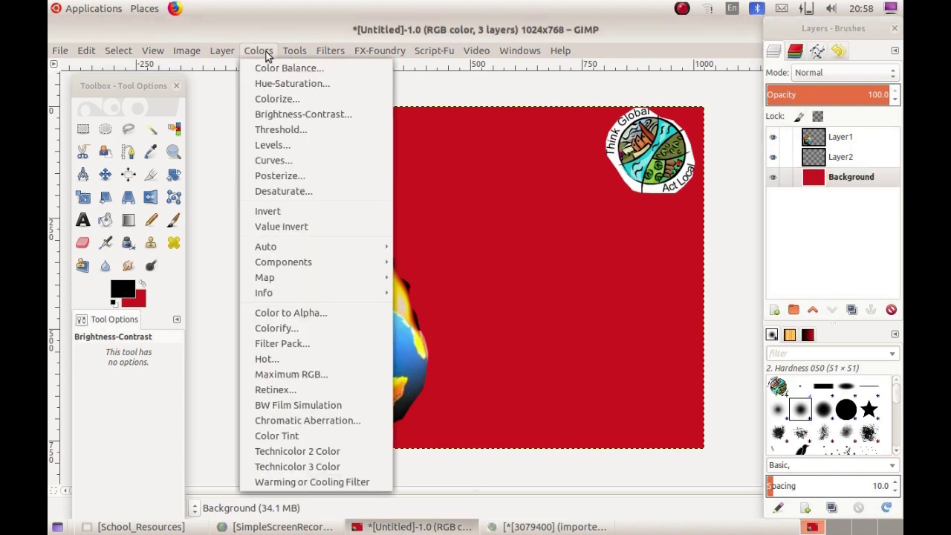
{"action": "left_click", "coordinate": [284, 116]}
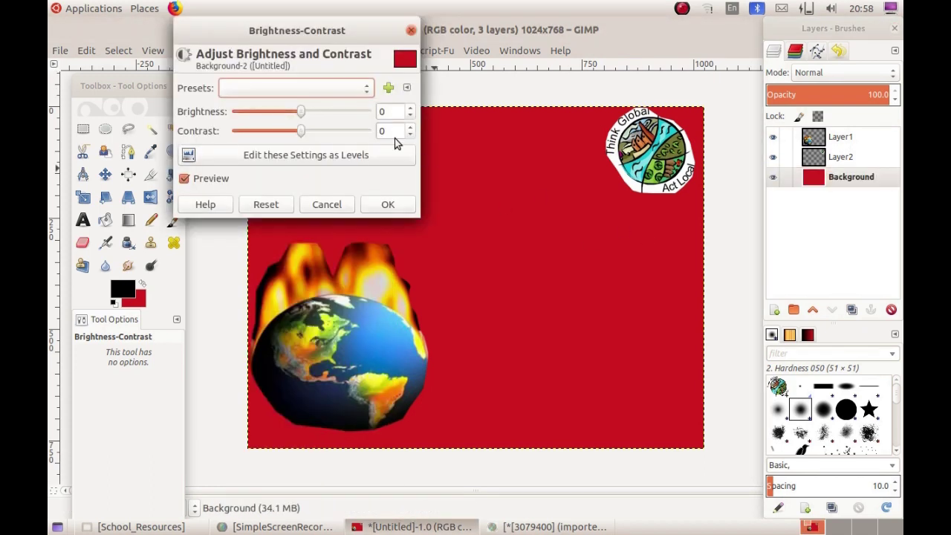
Apply brightness -24 and contrast -21 to the red Background layer.
{"action": "mouse_move", "coordinate": [299, 114]}
{"action": "left_mouse_down"}
{"action": "mouse_move", "coordinate": [278, 123]}
{"action": "mouse_move", "coordinate": [321, 127]}
{"action": "mouse_move", "coordinate": [279, 141]}
{"action": "mouse_move", "coordinate": [307, 144]}
{"action": "mouse_move", "coordinate": [313, 119]}
{"action": "mouse_move", "coordinate": [302, 119]}
{"action": "mouse_move", "coordinate": [297, 128]}
{"action": "mouse_move", "coordinate": [311, 125]}
{"action": "mouse_move", "coordinate": [292, 143]}
{"action": "mouse_move", "coordinate": [290, 120]}
{"action": "left_mouse_up"}
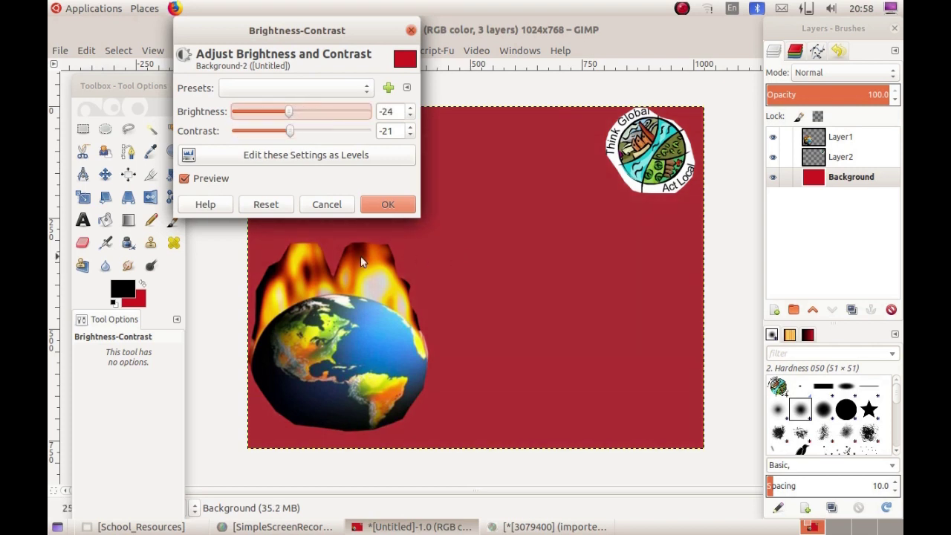
{"action": "left_click", "coordinate": [389, 204]}
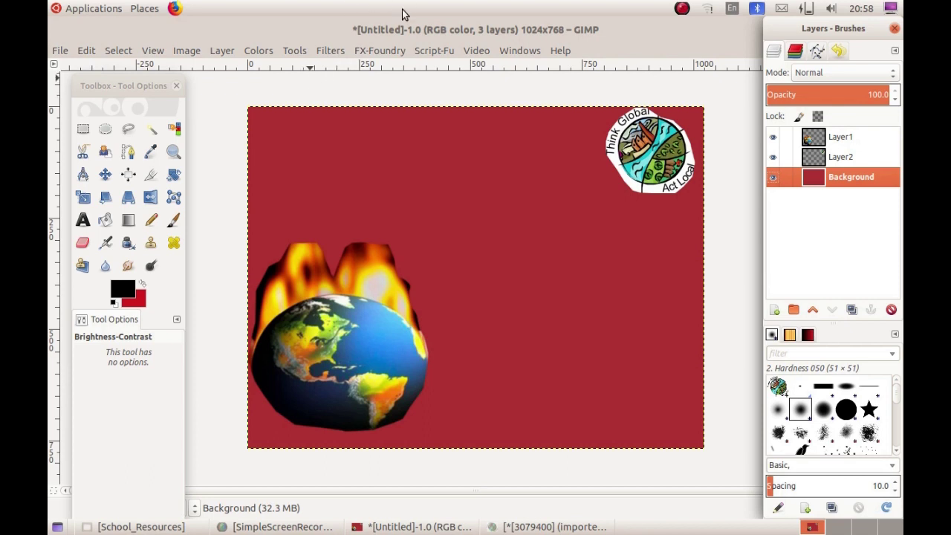
Make Layer2 active and open Filters > Blur > Focus Blur (Flat, radius 5.00).
{"action": "left_click", "coordinate": [336, 55]}
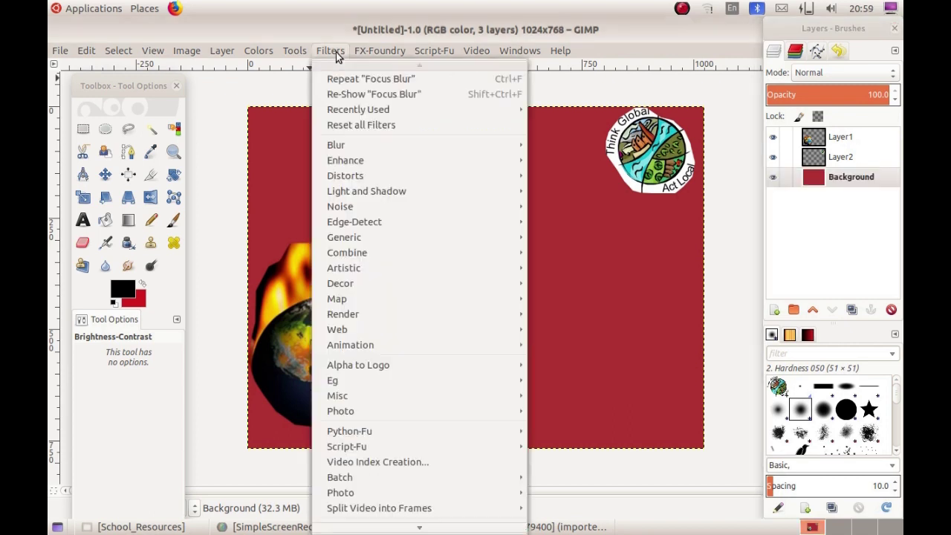
{"action": "mouse_move", "coordinate": [344, 156]}
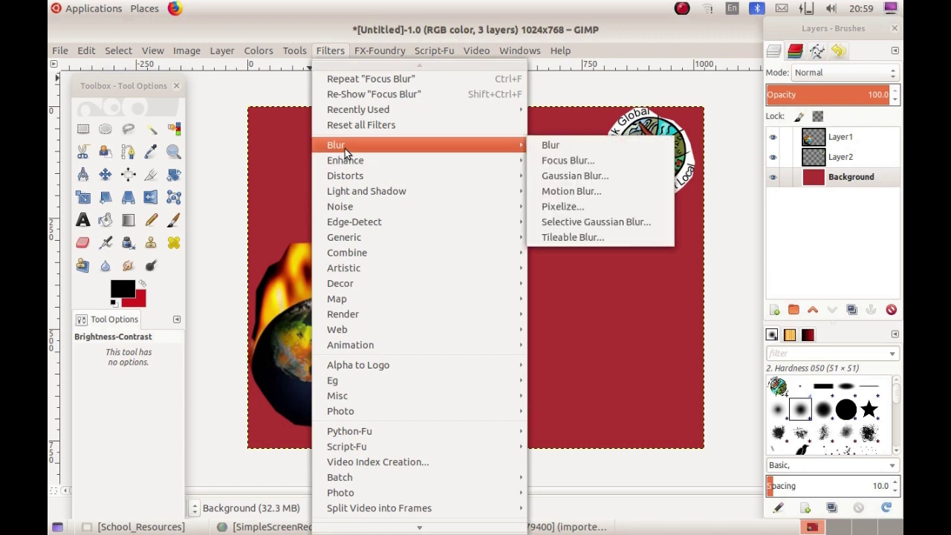
{"action": "left_click", "coordinate": [294, 51]}
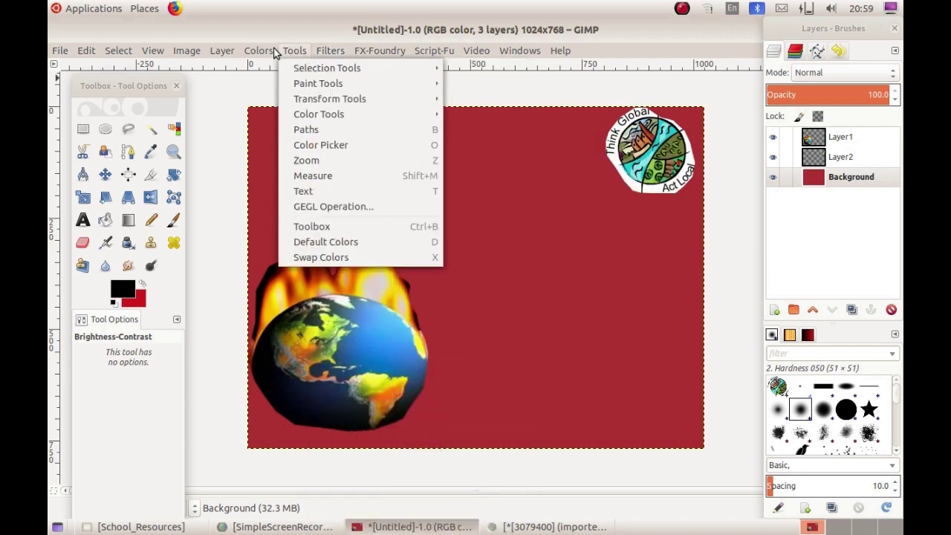
{"action": "left_click", "coordinate": [813, 160]}
{"action": "left_click", "coordinate": [810, 164]}
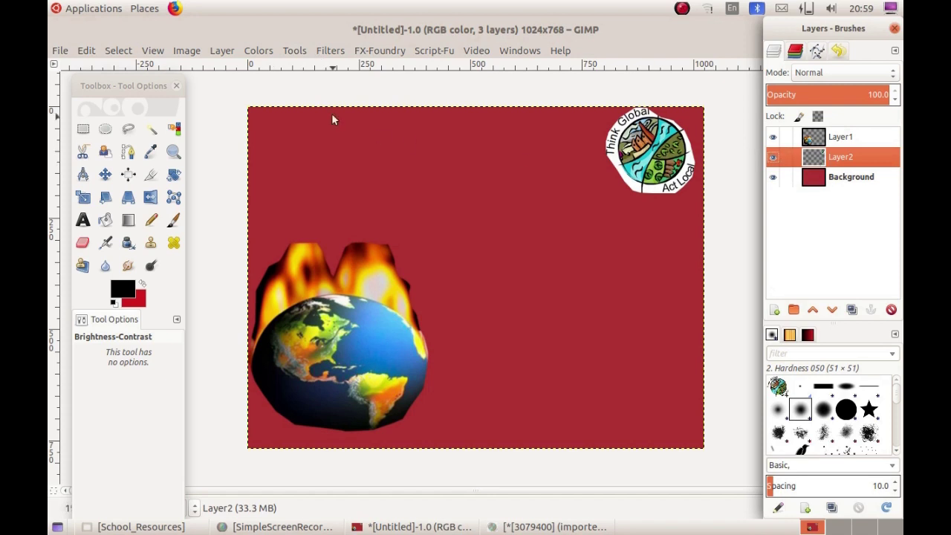
{"action": "left_click", "coordinate": [330, 51]}
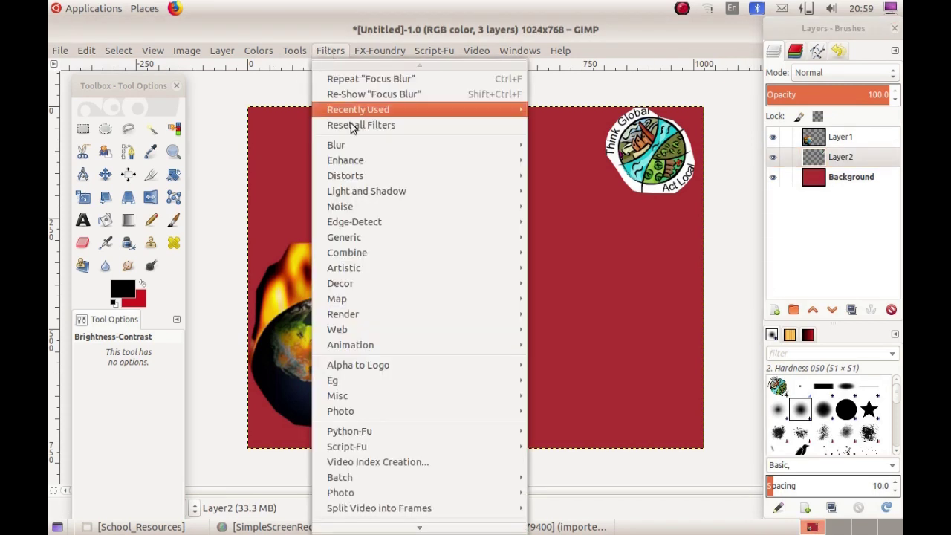
{"action": "mouse_move", "coordinate": [361, 143]}
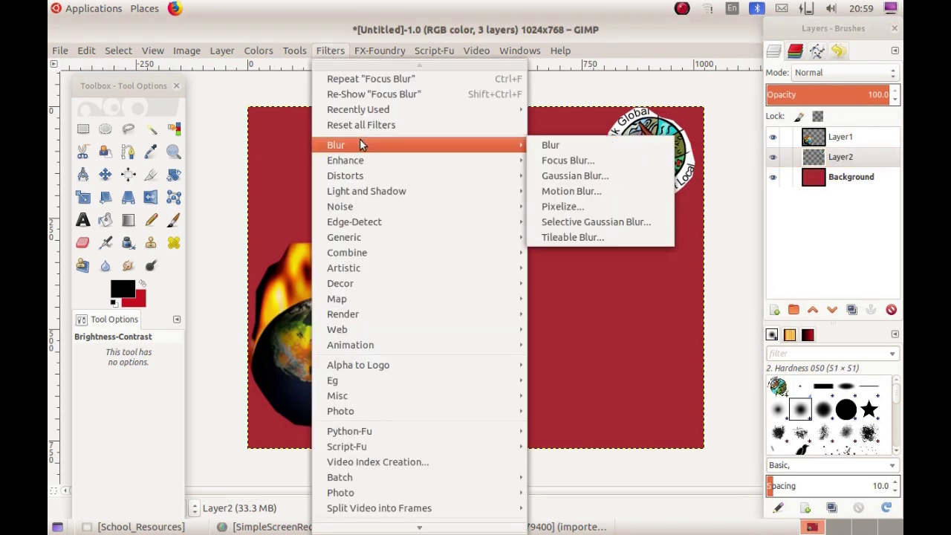
{"action": "left_click", "coordinate": [580, 165]}
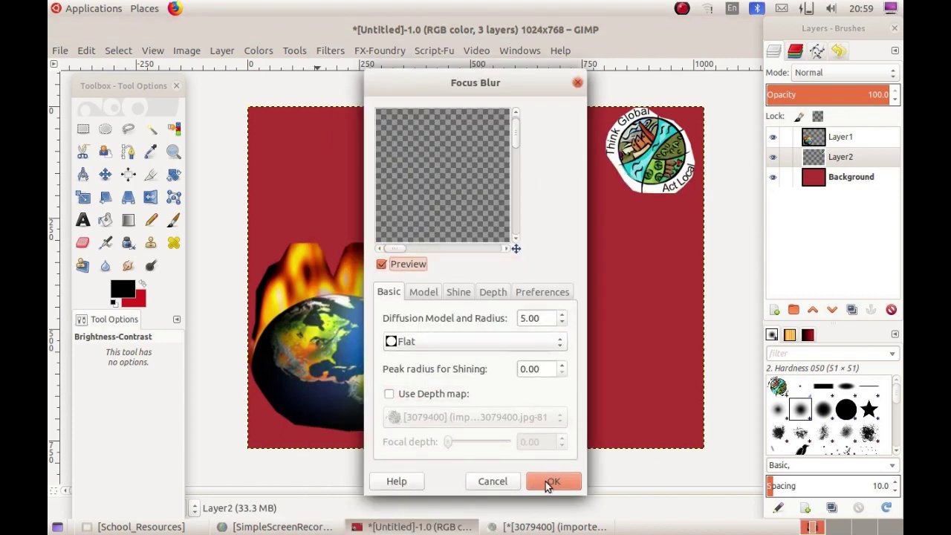
Apply Focus Blur to the logo layer with the Spherical diffusion model at radius 5.00.
{"action": "left_click", "coordinate": [433, 342]}
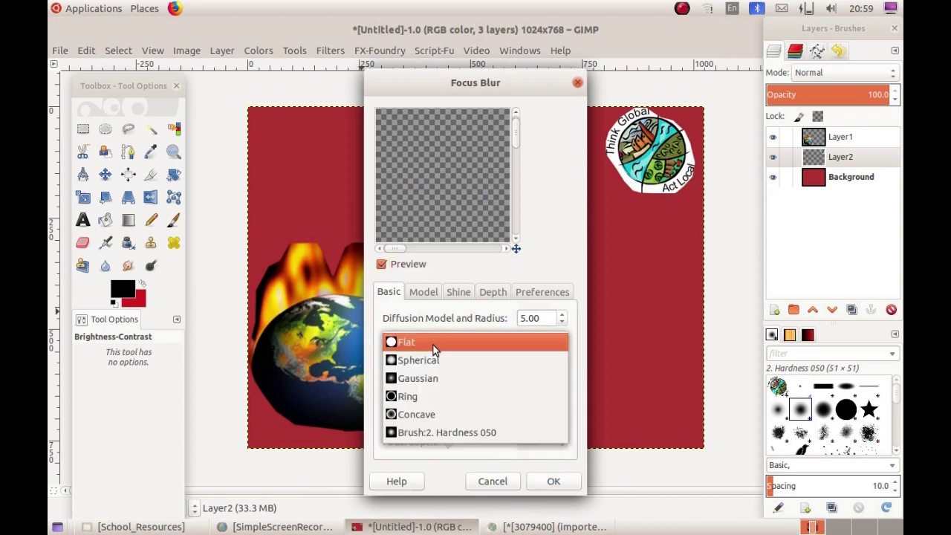
{"action": "left_click", "coordinate": [433, 363]}
{"action": "left_click", "coordinate": [423, 343]}
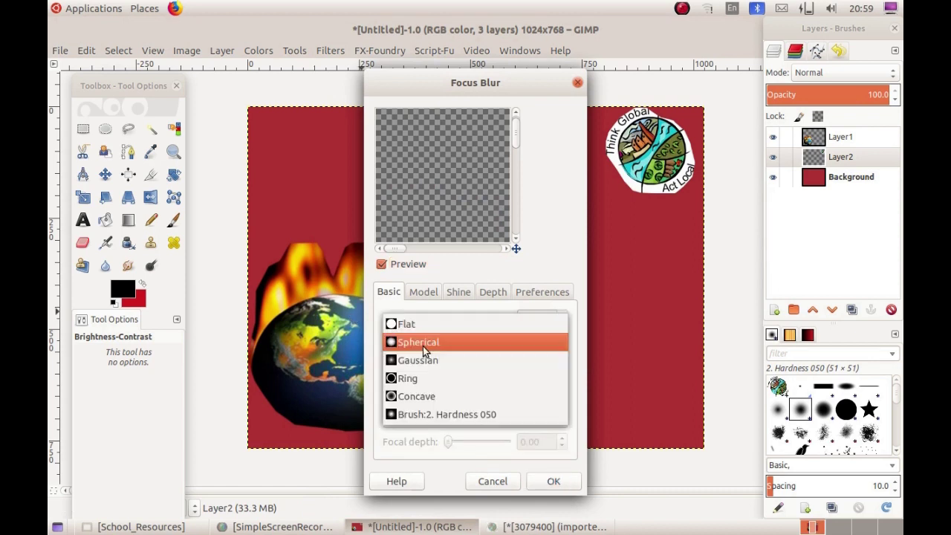
{"action": "left_click", "coordinate": [427, 358]}
{"action": "left_click", "coordinate": [426, 347]}
{"action": "left_click", "coordinate": [428, 322]}
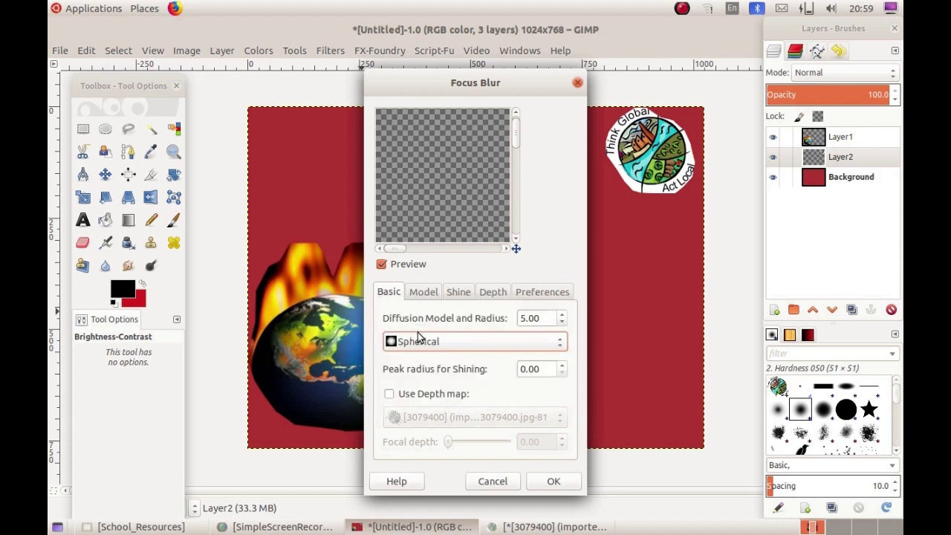
{"action": "left_click", "coordinate": [560, 481]}
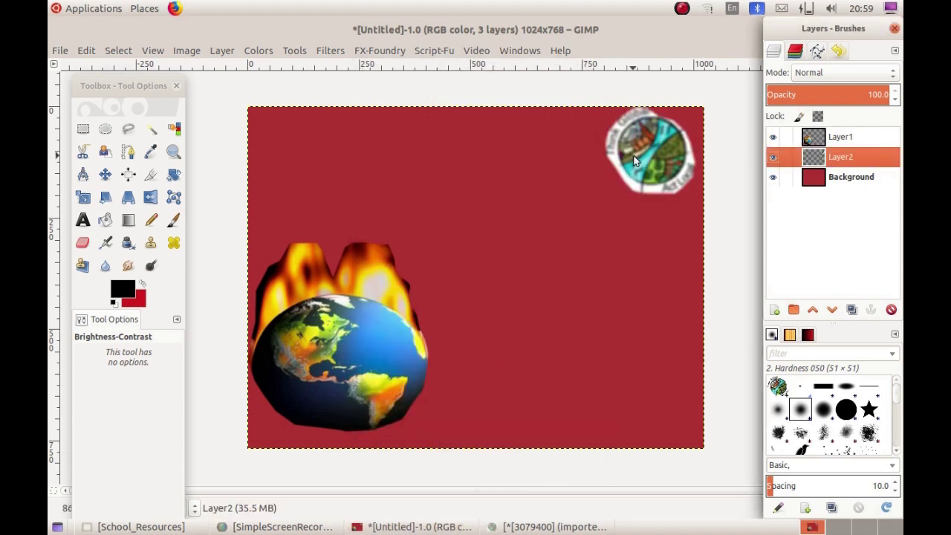